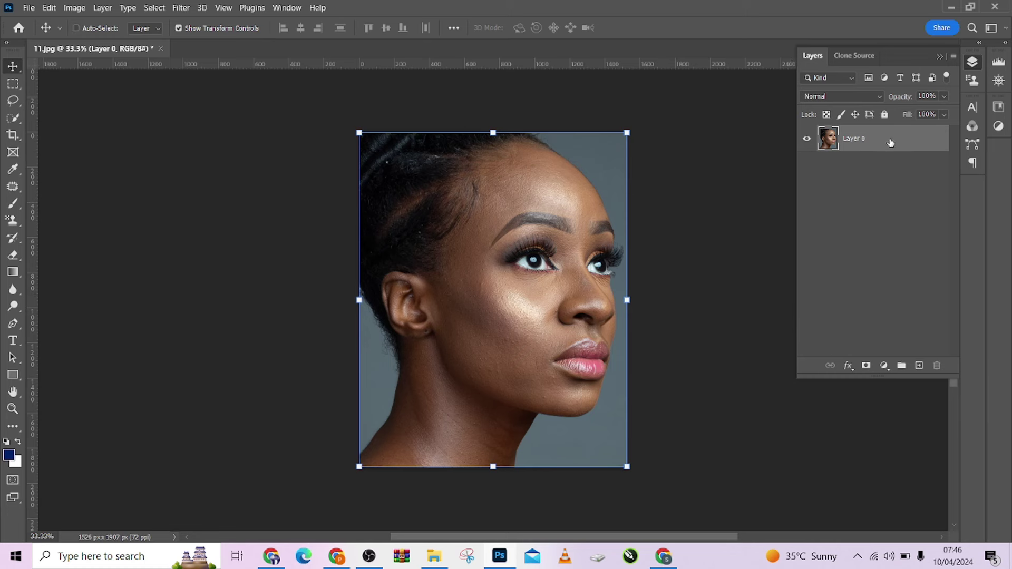
Duplicate the portrait layer and apply the Retouch4me Heal filter to the copy with Sensitivity 100.
{"action": "key", "text": "ctrl+j"}
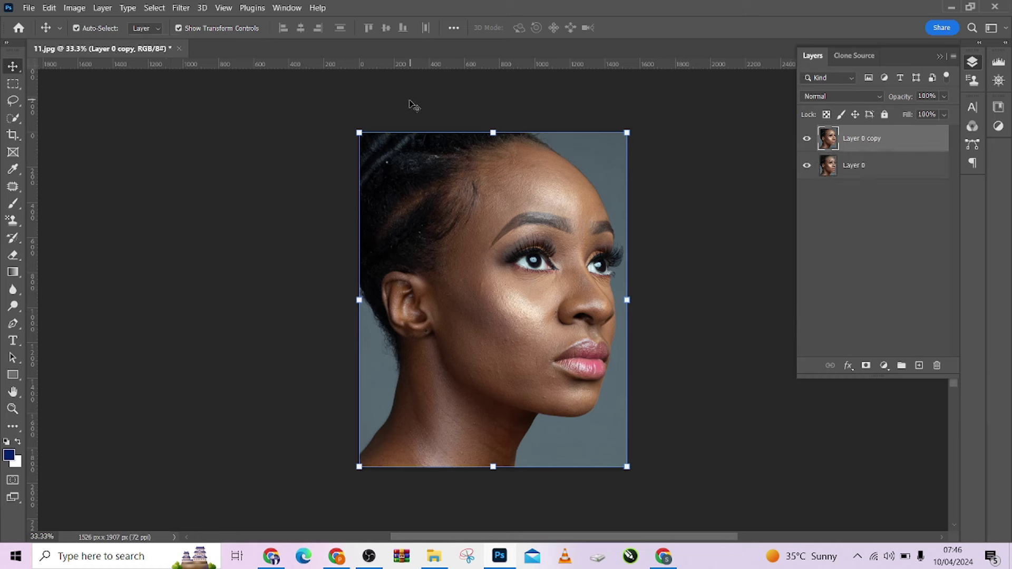
{"action": "left_click", "coordinate": [181, 7]}
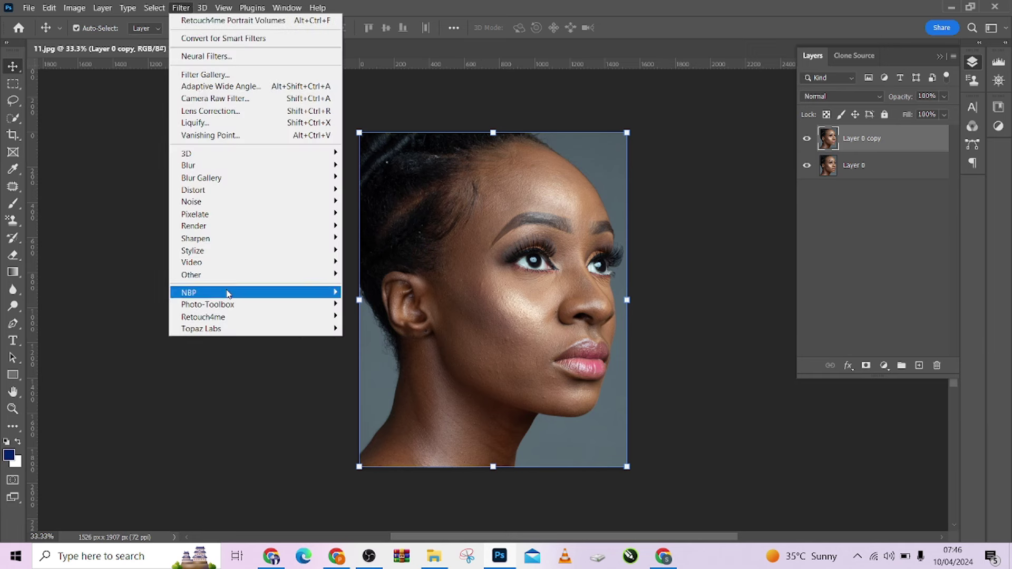
{"action": "mouse_move", "coordinate": [227, 317]}
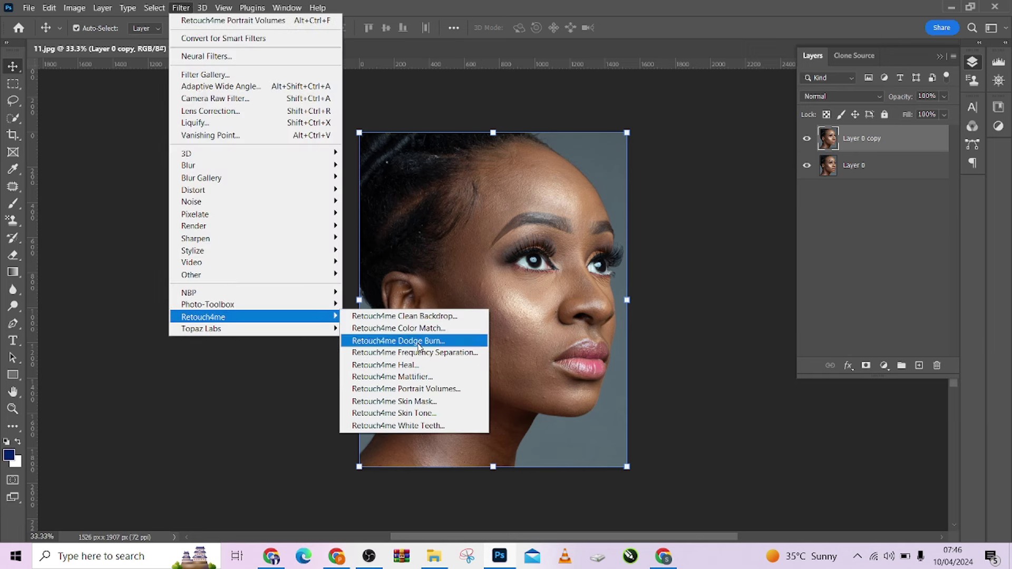
{"action": "left_click", "coordinate": [418, 365]}
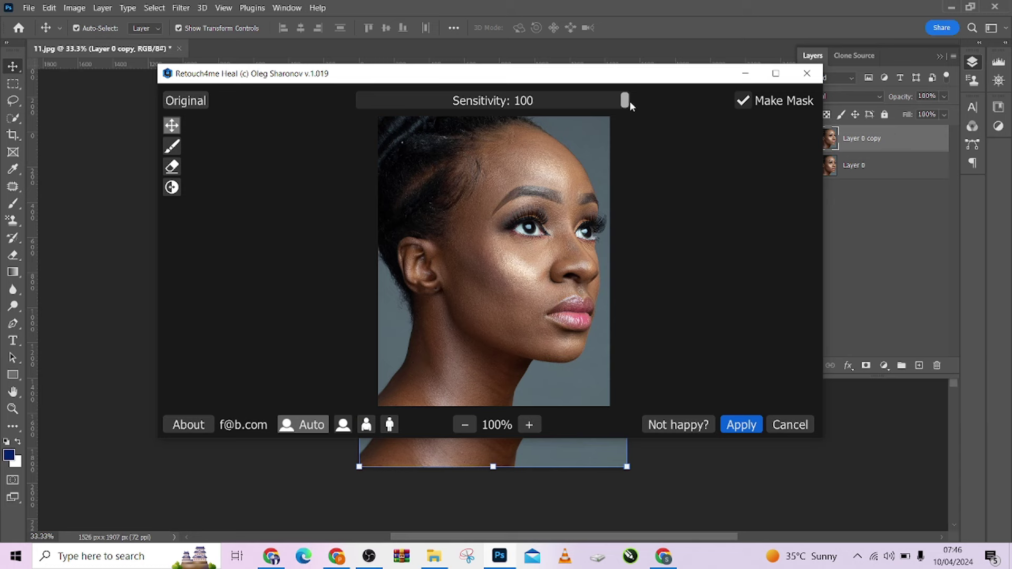
{"action": "left_click_drag", "start_coordinate": [624, 101], "coordinate": [587, 109]}
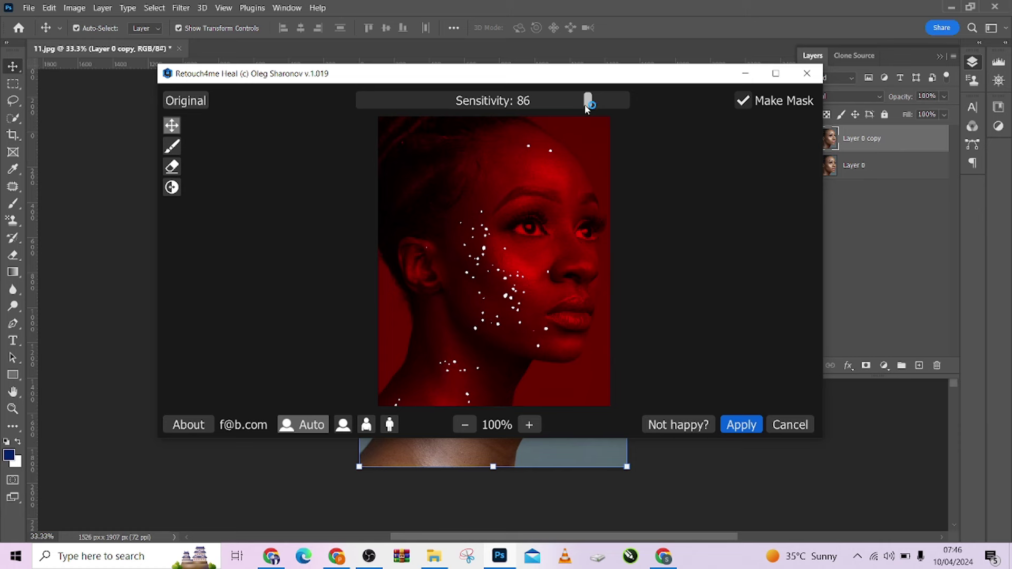
{"action": "left_click_drag", "start_coordinate": [590, 106], "coordinate": [640, 104]}
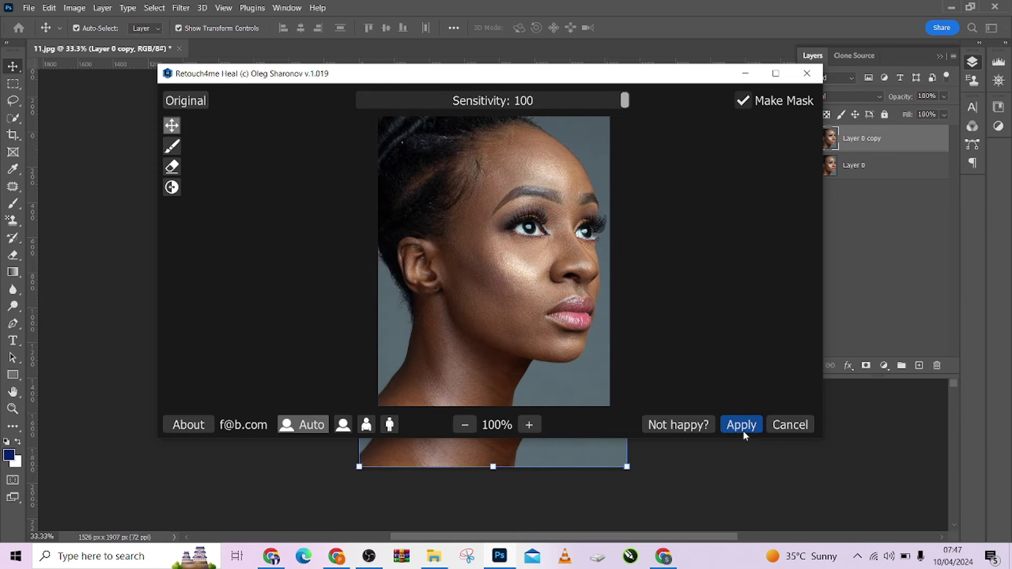
{"action": "left_click", "coordinate": [739, 425]}
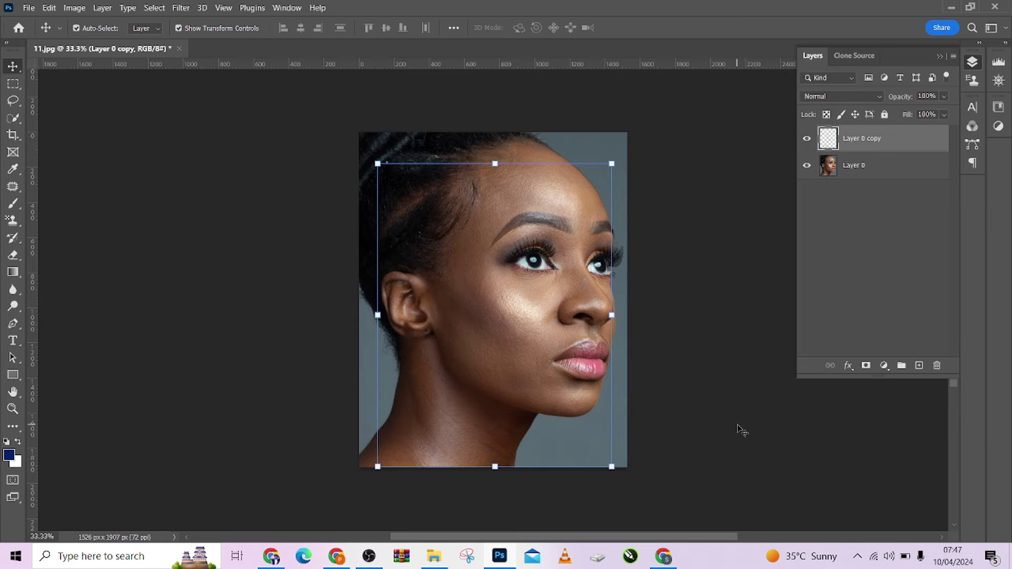
Compare the skin before and after healing by switching the healed layer's visibility.
{"action": "key", "text": "ctrl+plus"}
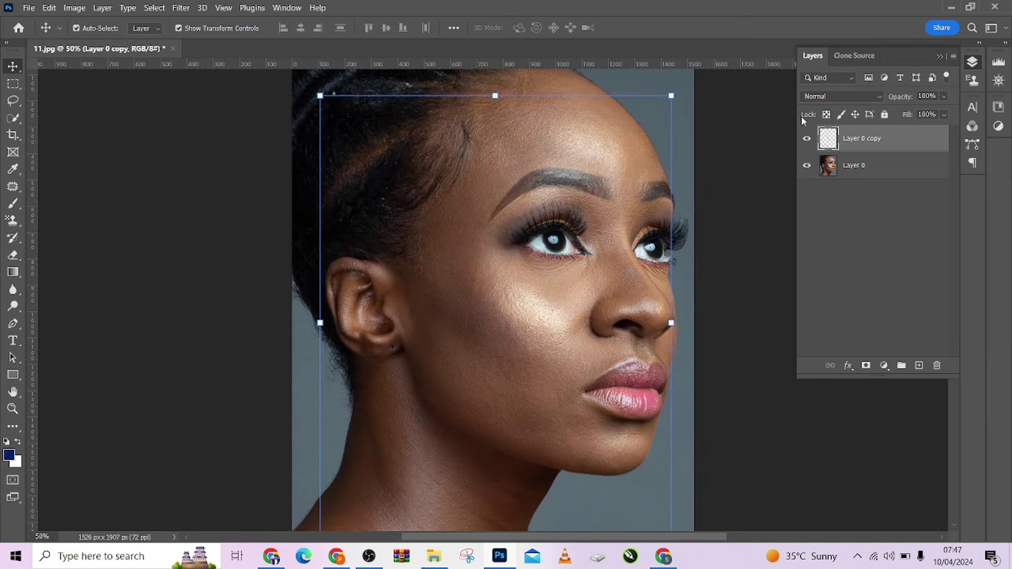
{"action": "left_click", "coordinate": [806, 139]}
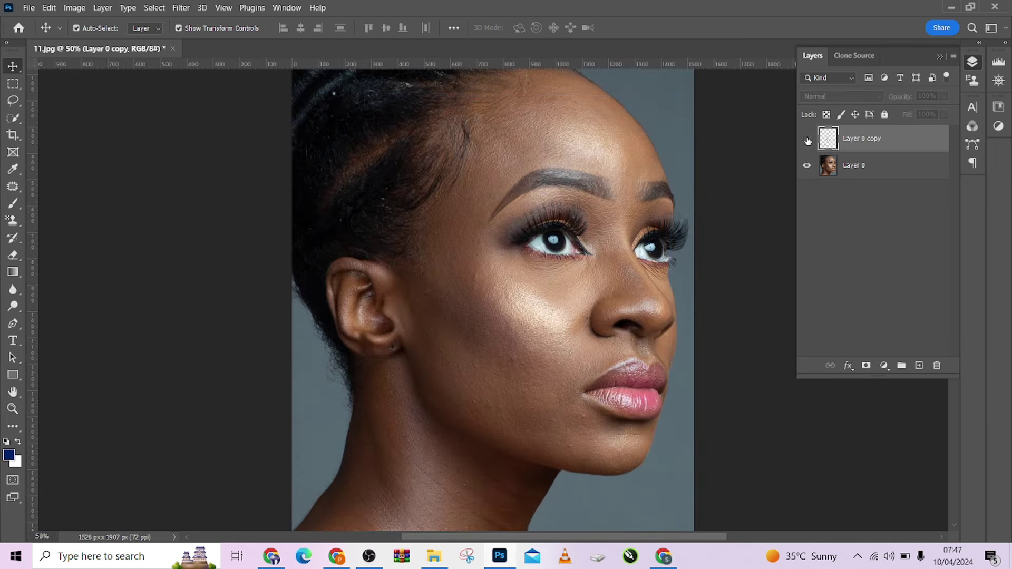
{"action": "left_click", "coordinate": [807, 140]}
{"action": "left_click", "coordinate": [808, 141]}
{"action": "left_click", "coordinate": [807, 140]}
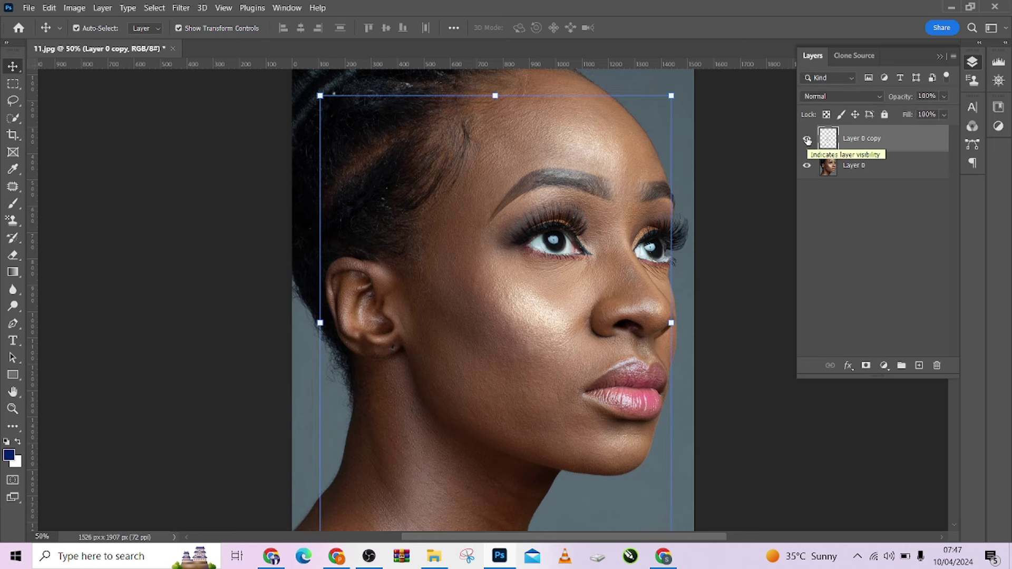
{"action": "key", "text": "ctrl+minus"}
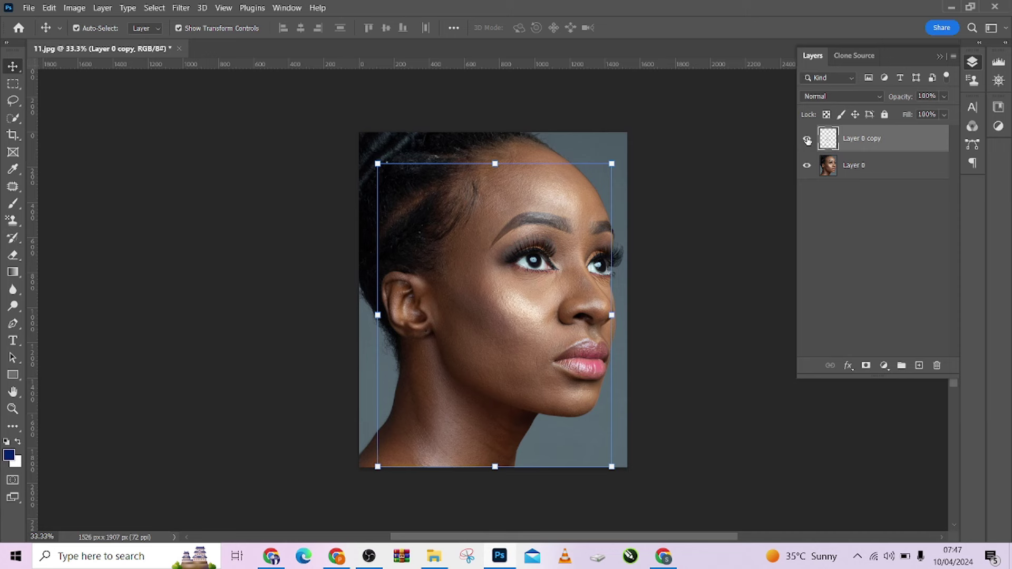
Apply Retouch4me Dodge Burn with Blend 148 to a new merged copy of the visible layers and set its blend mode to Soft Light.
{"action": "key", "text": "ctrl"}
{"action": "key", "text": "ctrl+shift+alt+e"}
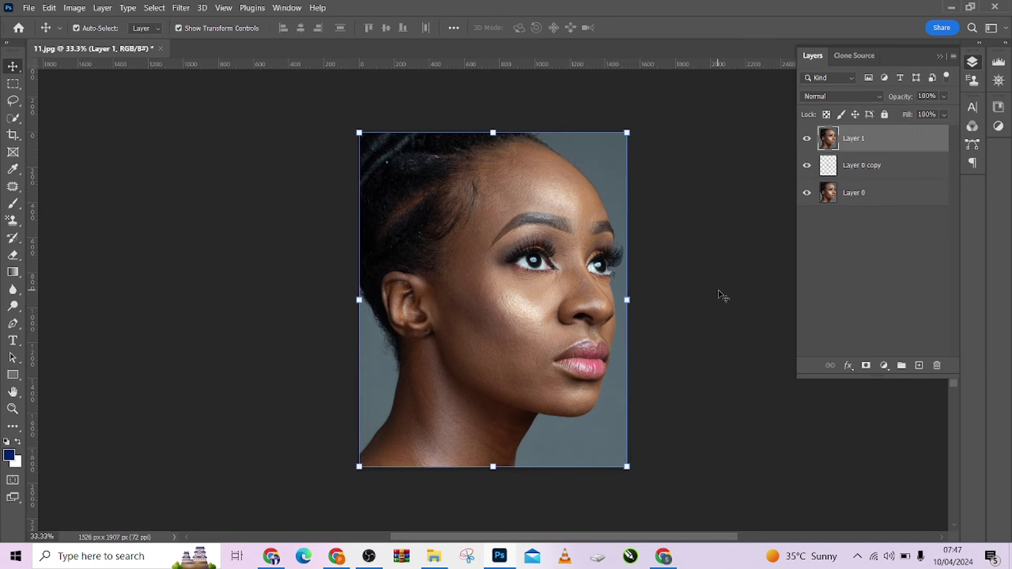
{"action": "left_click", "coordinate": [181, 8]}
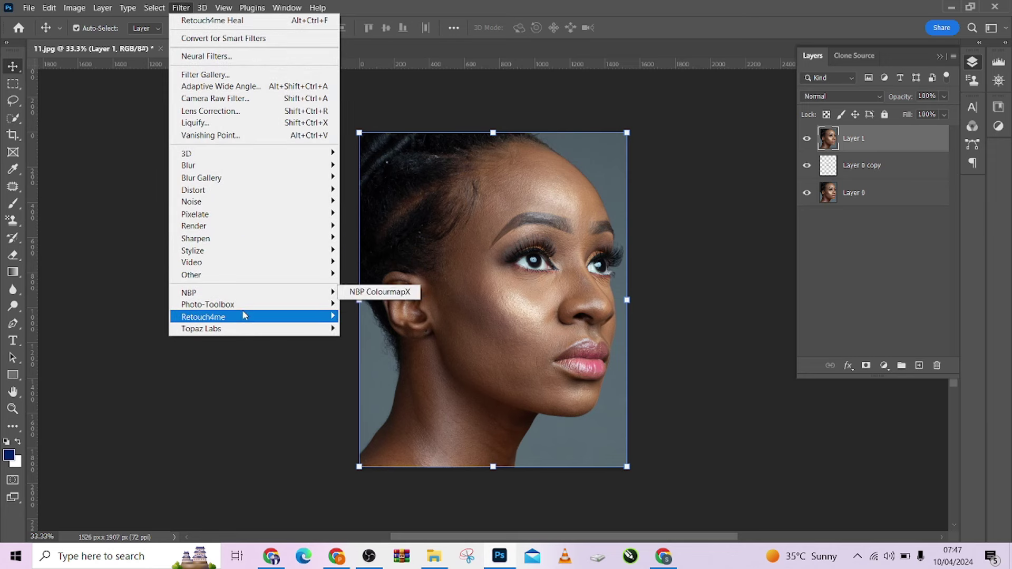
{"action": "mouse_move", "coordinate": [255, 316]}
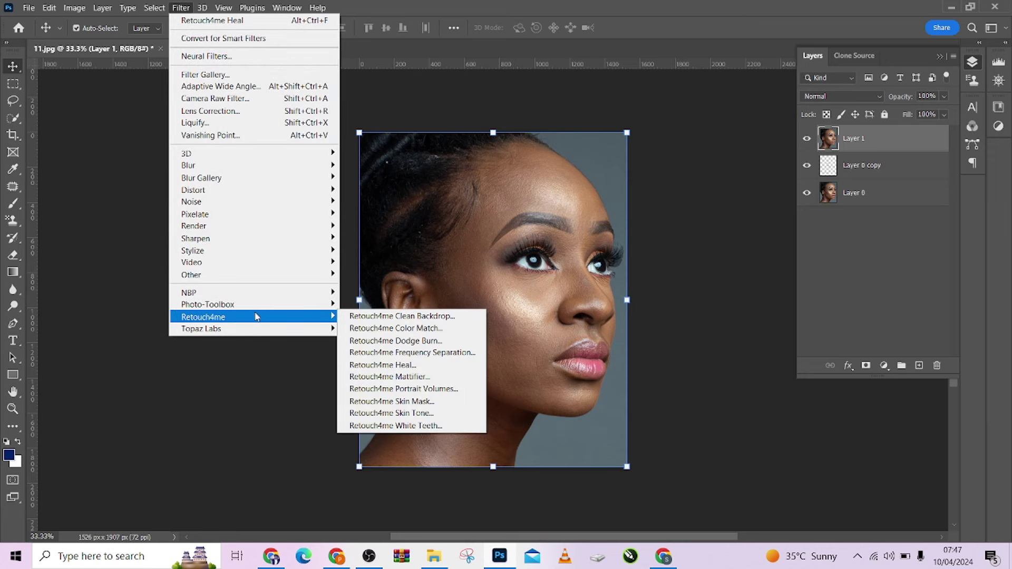
{"action": "left_click", "coordinate": [419, 341]}
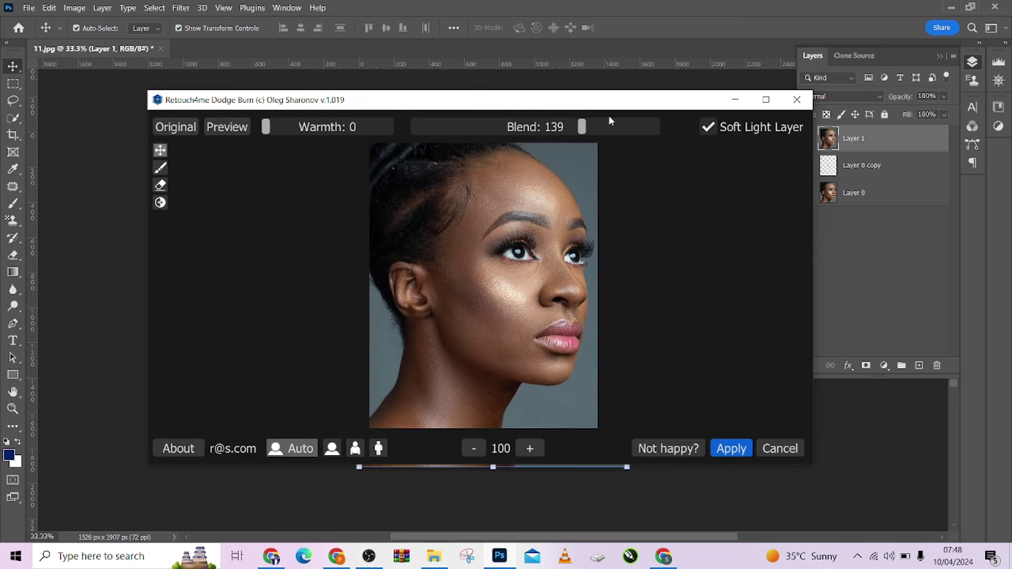
{"action": "left_click_drag", "start_coordinate": [582, 127], "coordinate": [594, 129]}
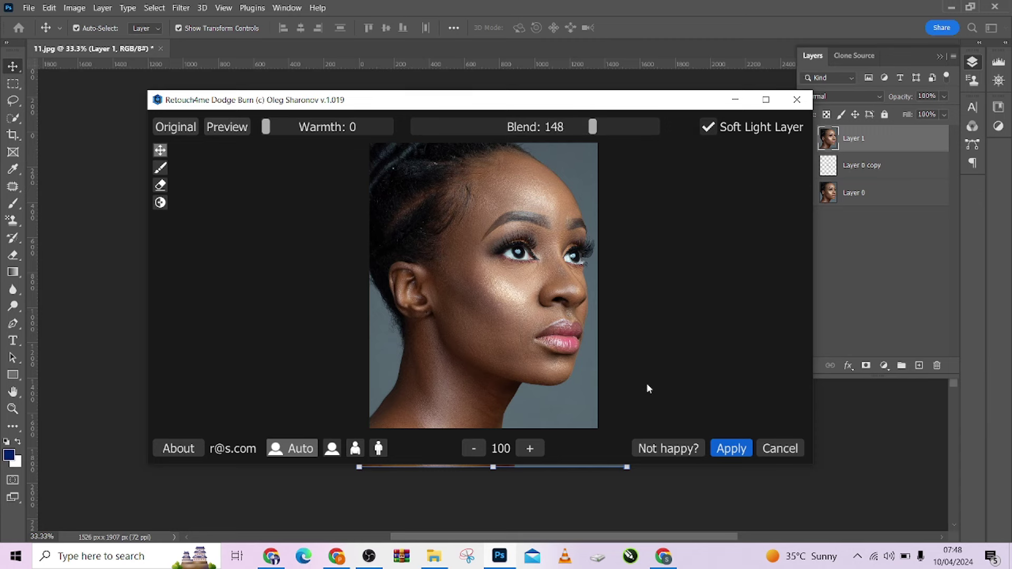
{"action": "left_click", "coordinate": [733, 449]}
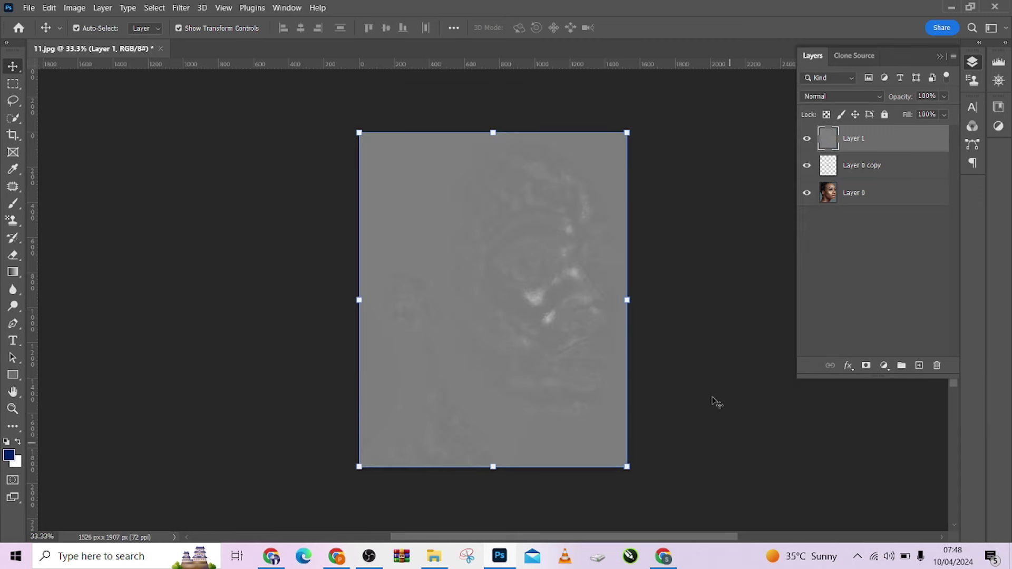
{"action": "left_click", "coordinate": [854, 96]}
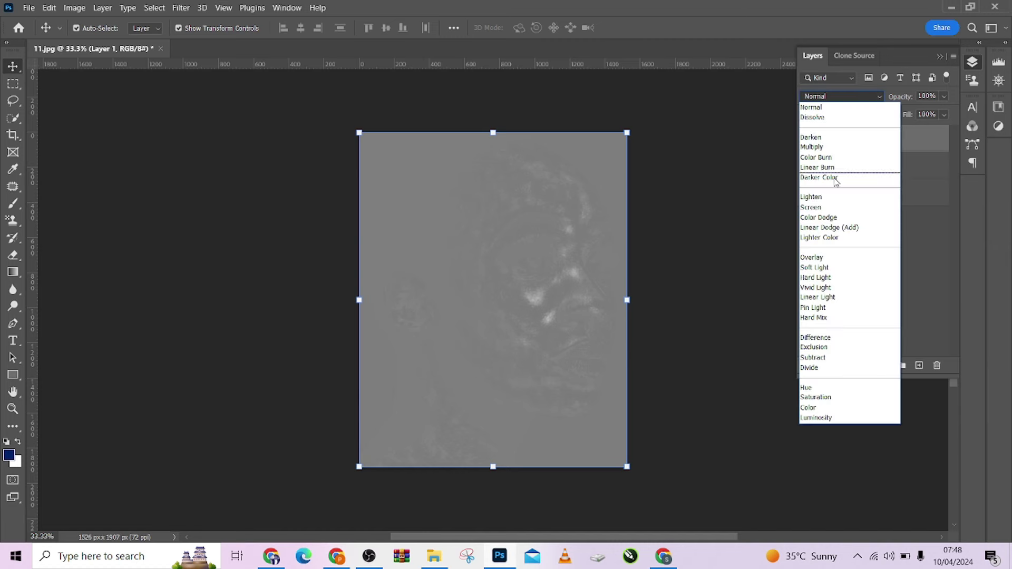
{"action": "left_click", "coordinate": [821, 268]}
Examine the dodge-and-burn effect on the face by repeatedly hiding and showing its layer.
{"action": "left_click", "coordinate": [807, 140]}
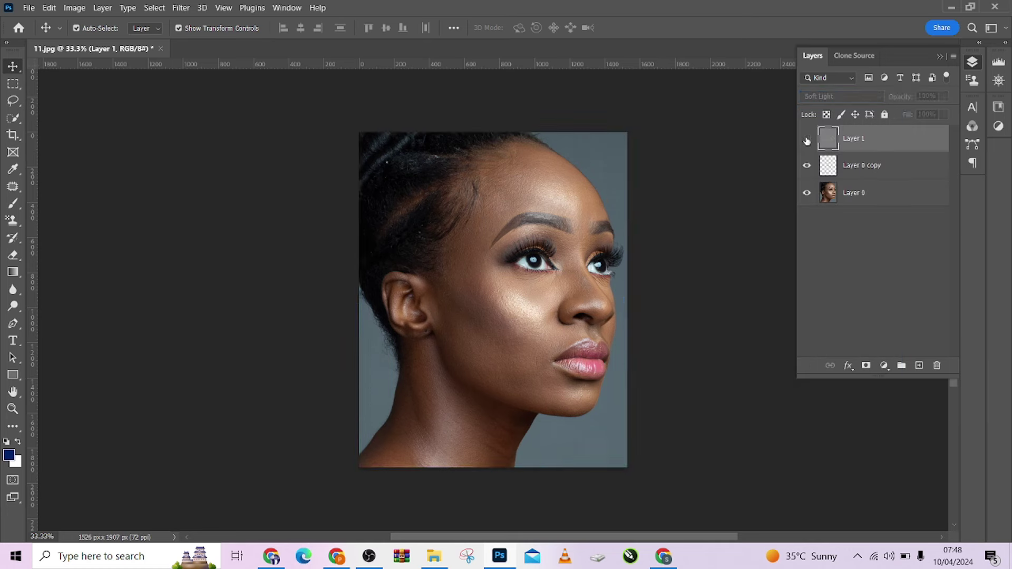
{"action": "left_click", "coordinate": [807, 140]}
{"action": "left_click", "coordinate": [807, 141]}
{"action": "left_click", "coordinate": [806, 141]}
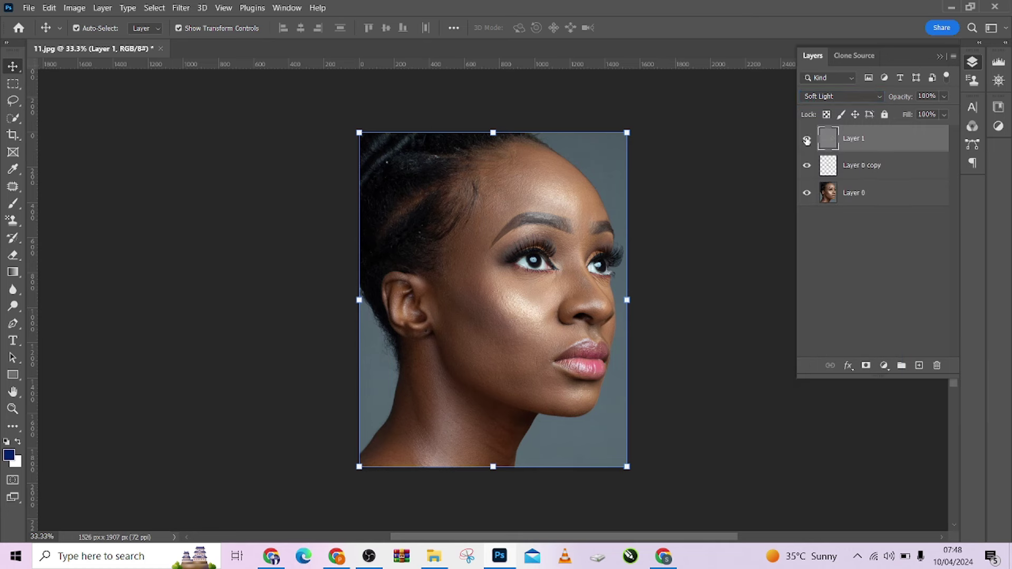
{"action": "key", "text": "ctrl+plus"}
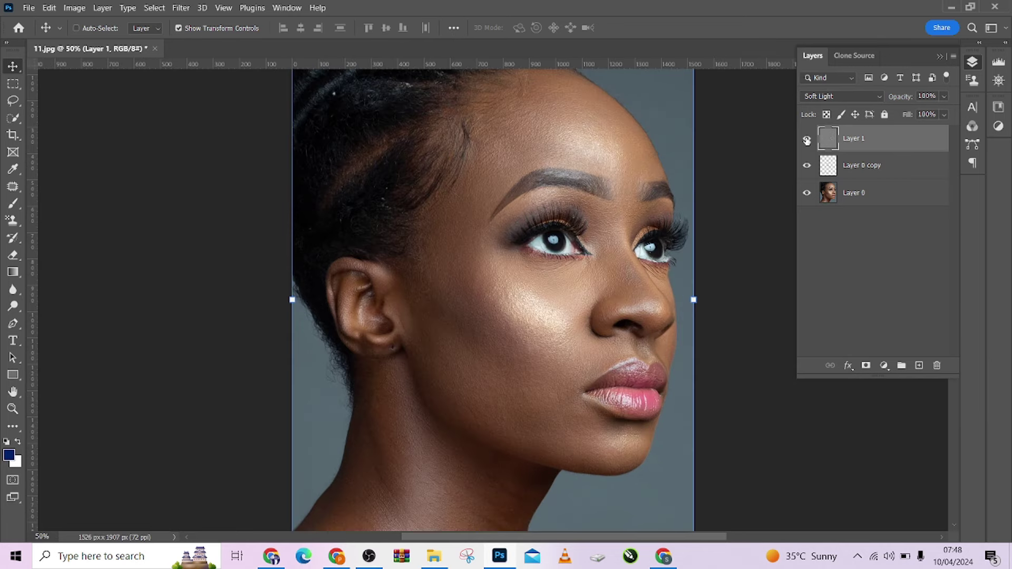
{"action": "key", "text": "ctrl+minus"}
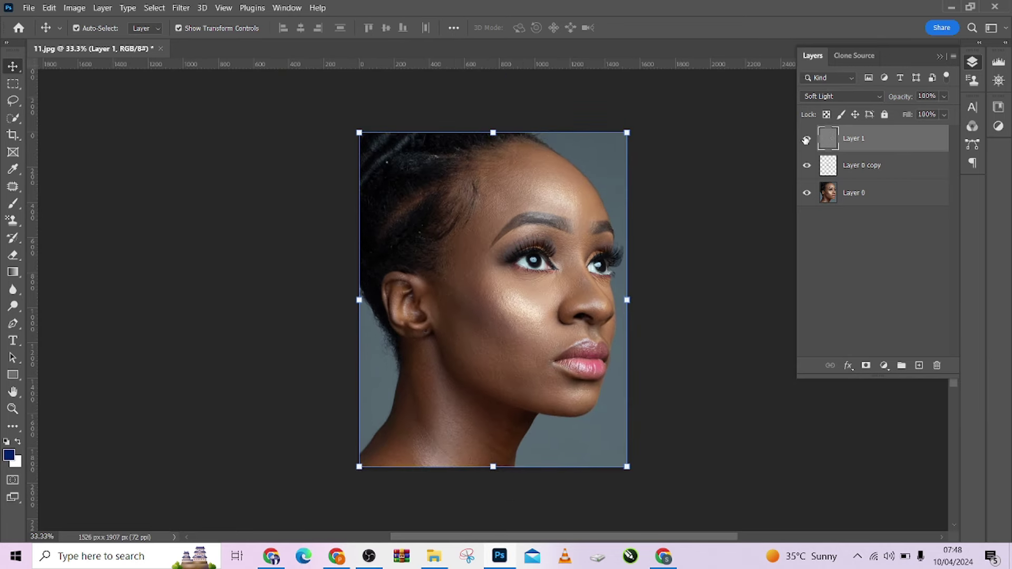
{"action": "left_click", "coordinate": [807, 140]}
{"action": "left_click", "coordinate": [807, 140]}
{"action": "left_click", "coordinate": [806, 140]}
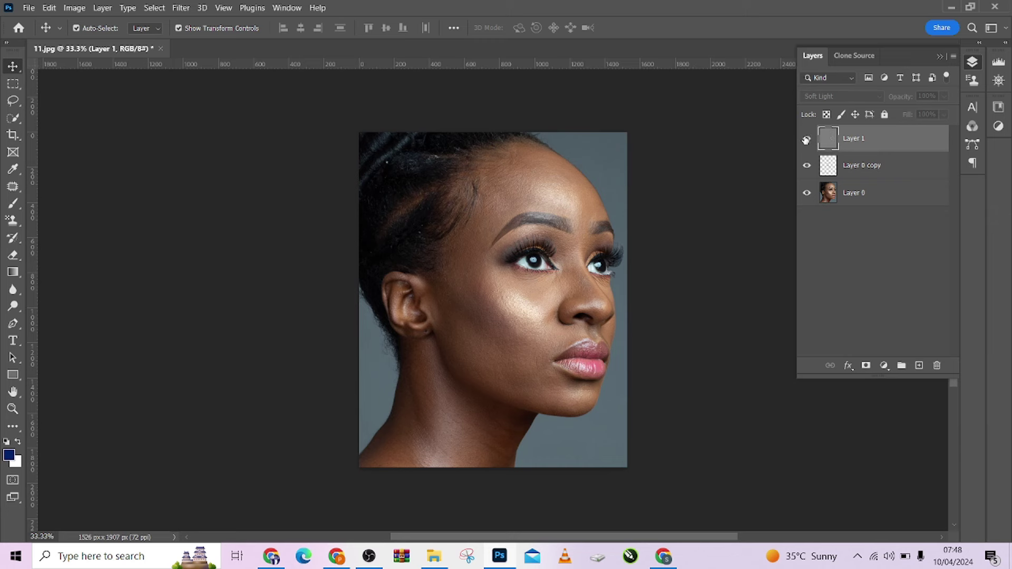
{"action": "left_click", "coordinate": [806, 140]}
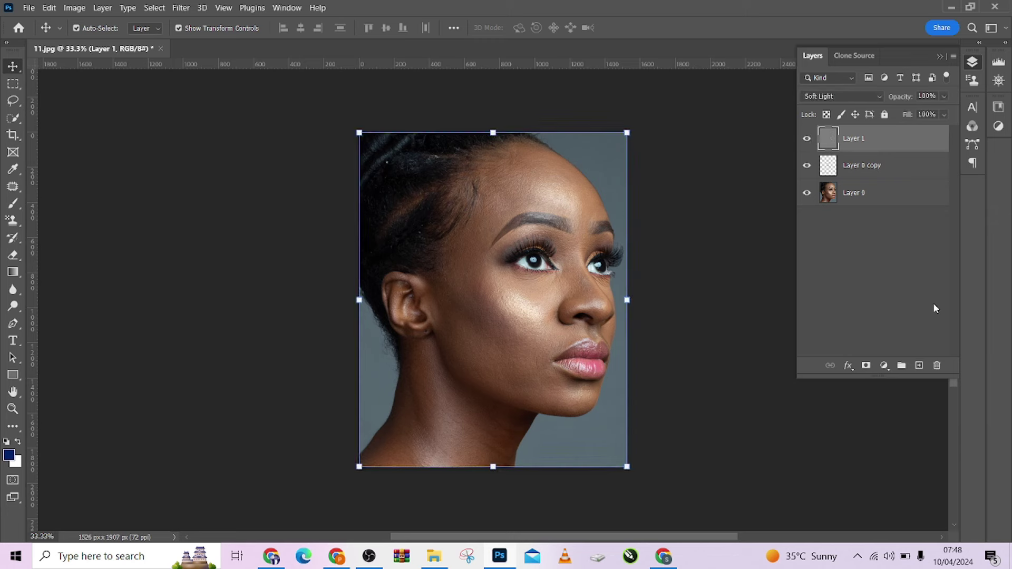
Apply Retouch4me Portrait Volumes with Blend 131 to another merged copy of the visible layers and set its blend mode to Soft Light.
{"action": "key", "text": "ctrl"}
{"action": "key", "text": "ctrl+shift+alt+e"}
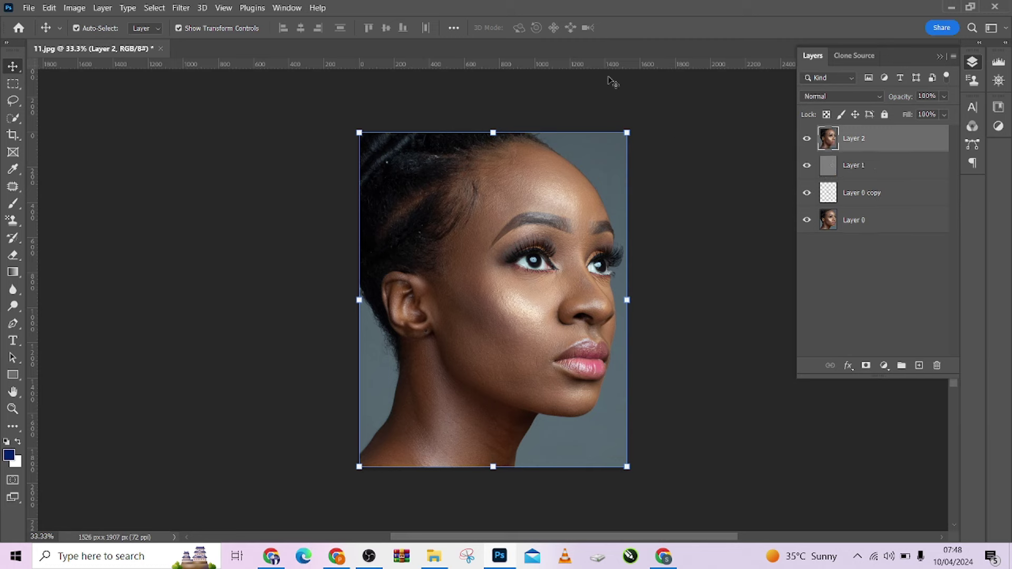
{"action": "left_click", "coordinate": [182, 7]}
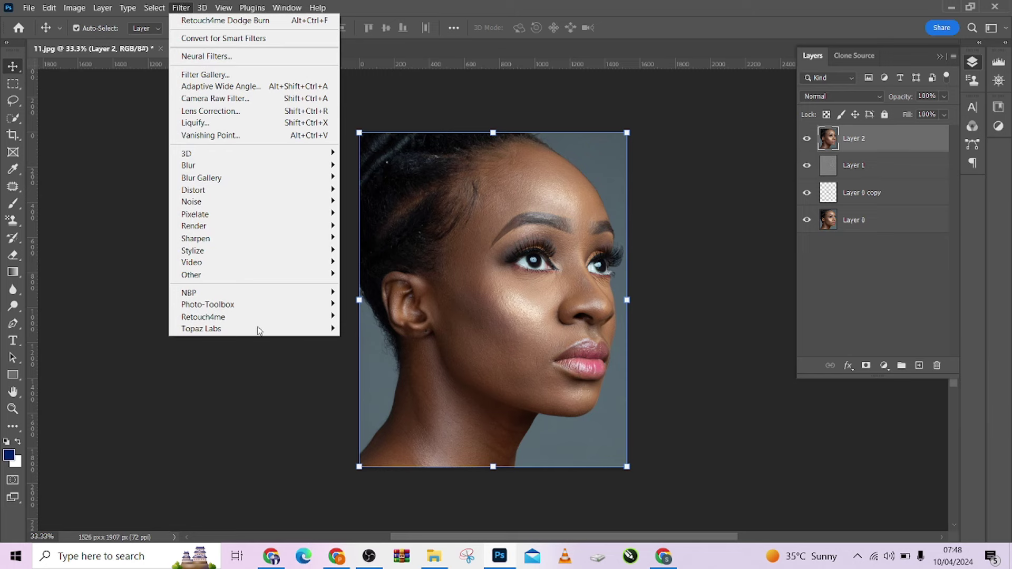
{"action": "mouse_move", "coordinate": [270, 319]}
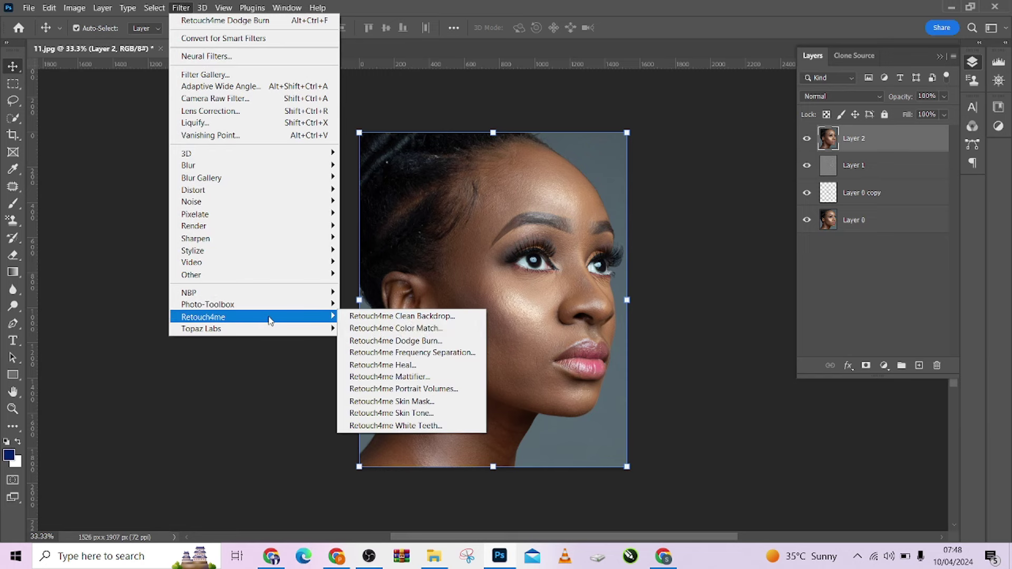
{"action": "left_click", "coordinate": [424, 391]}
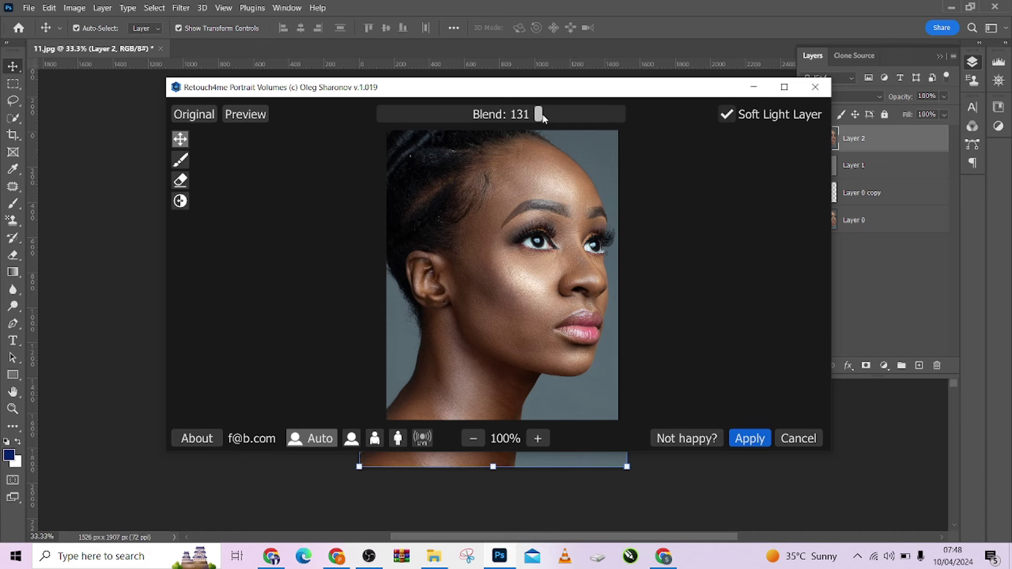
{"action": "left_click", "coordinate": [540, 115]}
{"action": "left_click", "coordinate": [752, 439]}
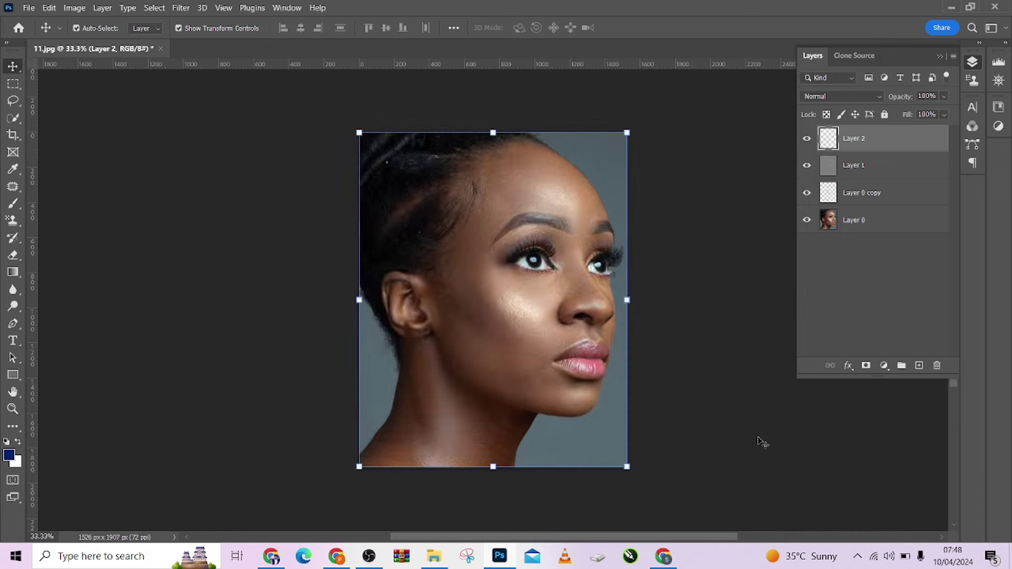
{"action": "left_click", "coordinate": [843, 98]}
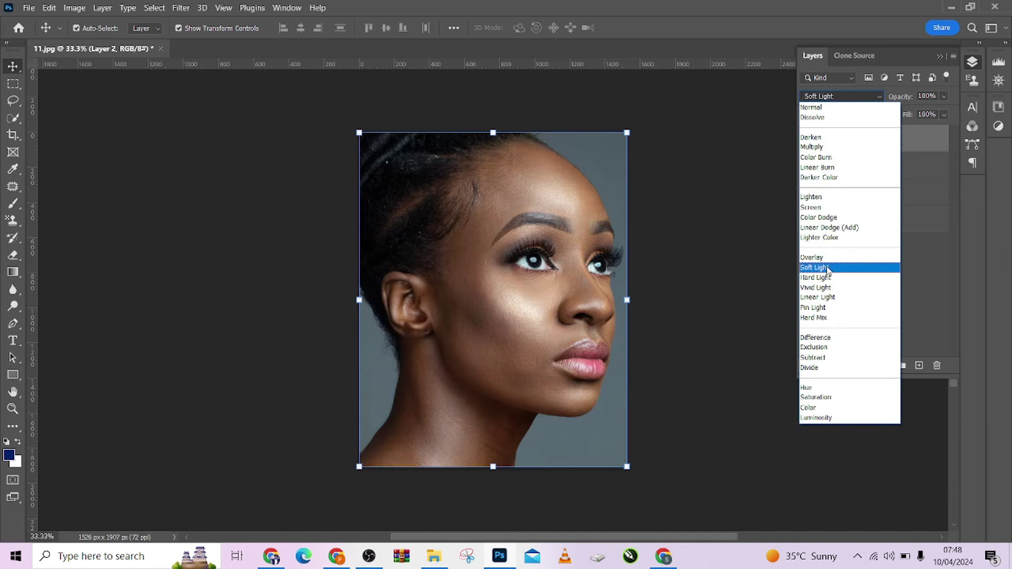
{"action": "left_click", "coordinate": [828, 268]}
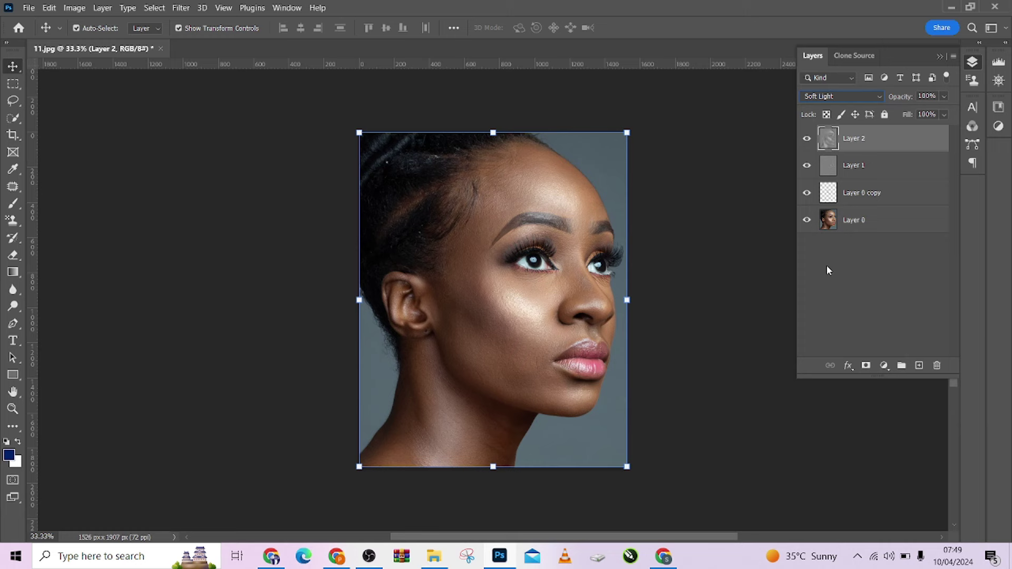
Slightly lower the portrait volumes layer's opacity and group the three retouching layers above the original.
{"action": "left_click", "coordinate": [944, 96]}
{"action": "left_click_drag", "start_coordinate": [937, 115], "coordinate": [931, 116]}
{"action": "left_click", "coordinate": [807, 140]}
{"action": "left_click", "coordinate": [807, 139]}
{"action": "left_click", "coordinate": [883, 196], "text": "shift"}
{"action": "key", "text": "ctrl+g"}
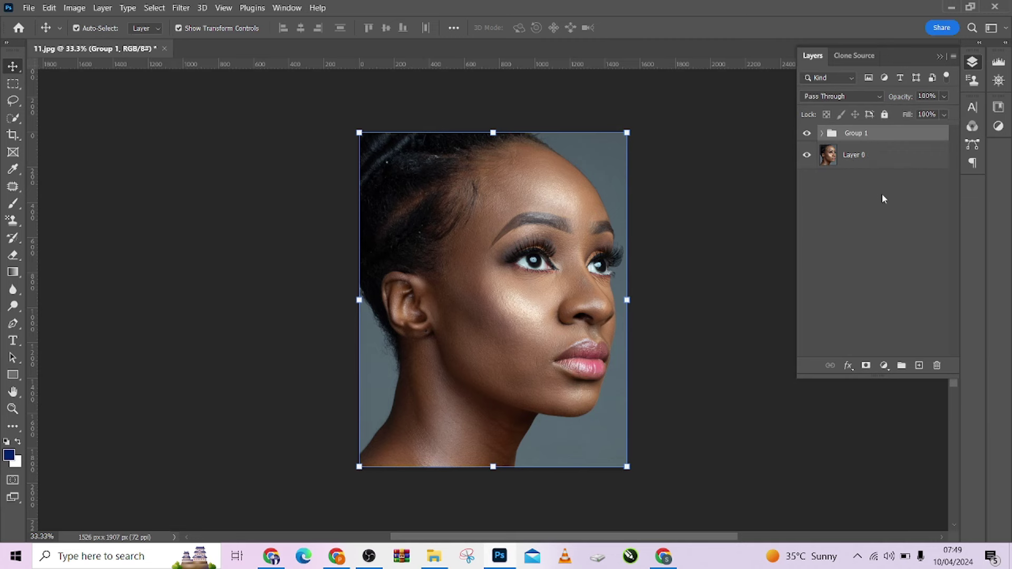
Compare the original portrait with the complete retouch by hiding and showing the layer group.
{"action": "left_click", "coordinate": [807, 134]}
{"action": "left_click", "coordinate": [807, 134]}
{"action": "left_click", "coordinate": [807, 135]}
{"action": "left_click", "coordinate": [807, 135]}
{"action": "left_click", "coordinate": [806, 136]}
{"action": "left_click", "coordinate": [806, 135]}
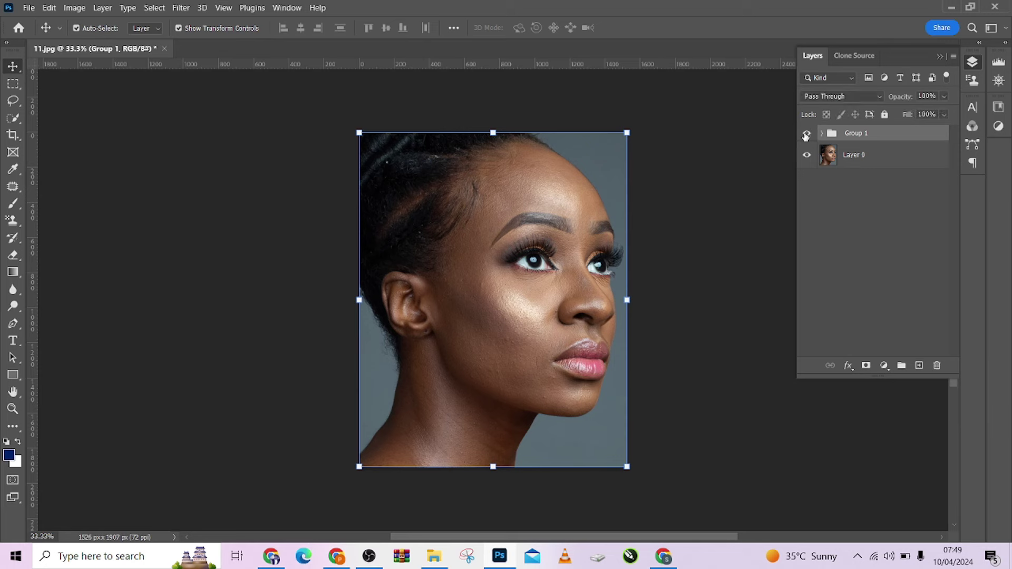
{"action": "left_click", "coordinate": [805, 136]}
{"action": "left_click", "coordinate": [807, 136]}
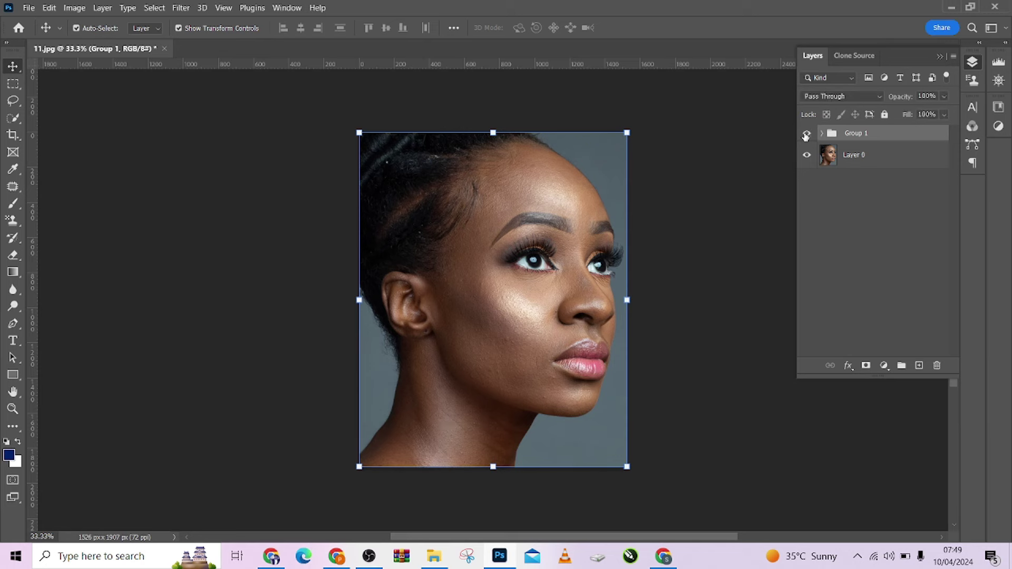
{"action": "left_click", "coordinate": [806, 136]}
{"action": "left_click", "coordinate": [806, 135]}
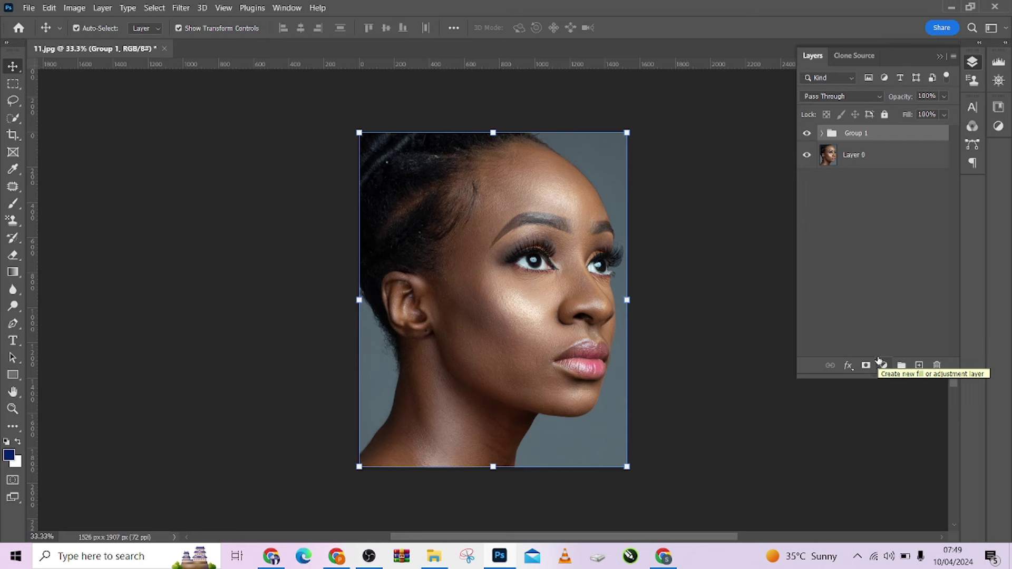
Add a Color Lookup adjustment layer above the retouching group and load the 3D LUT file LIGHT SKIN 1 LUTS.cube.
{"action": "left_click", "coordinate": [882, 363]}
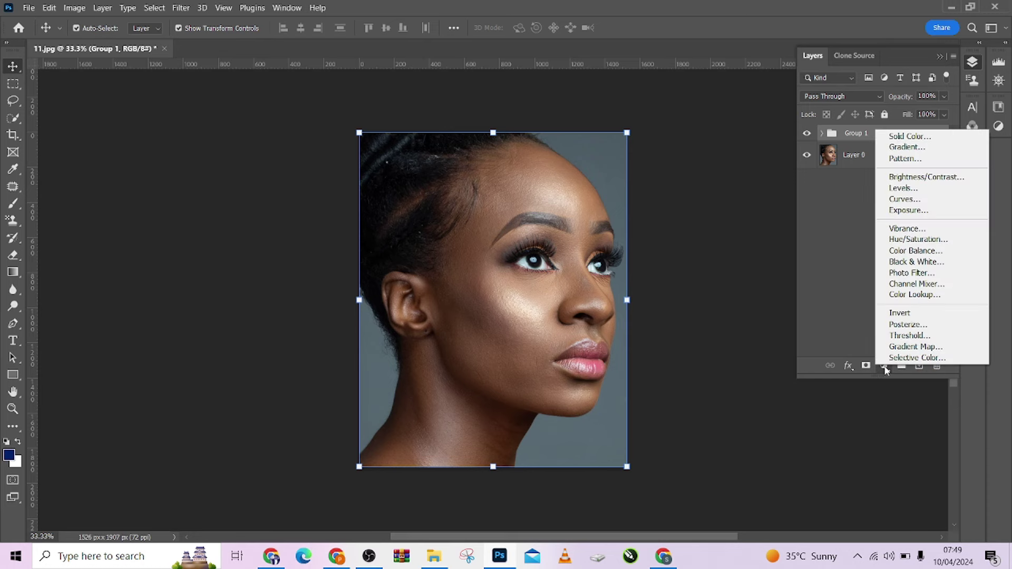
{"action": "left_click", "coordinate": [886, 366]}
{"action": "left_click", "coordinate": [886, 366]}
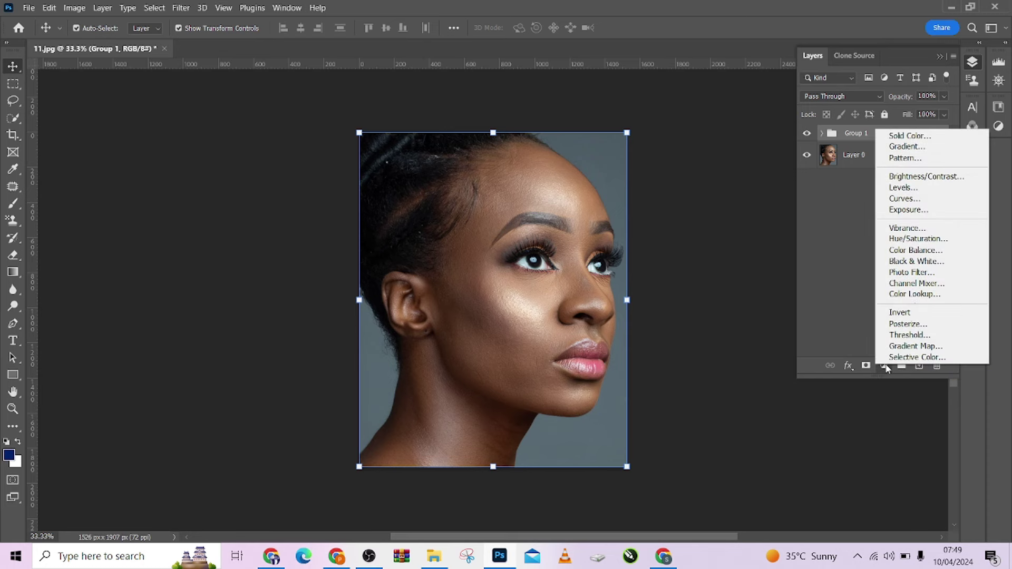
{"action": "left_click", "coordinate": [916, 295]}
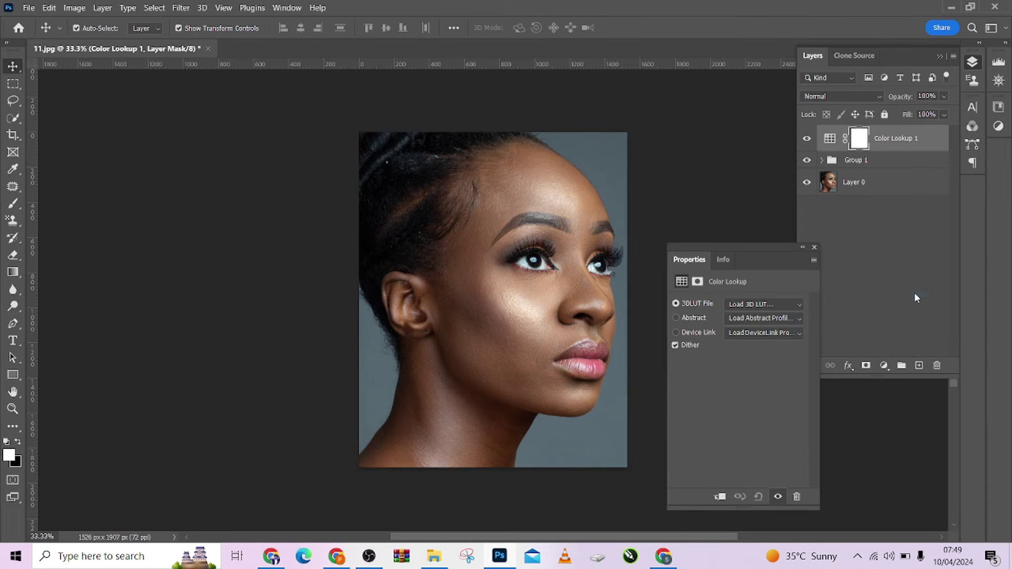
{"action": "left_click", "coordinate": [754, 302]}
{"action": "left_click", "coordinate": [754, 7]}
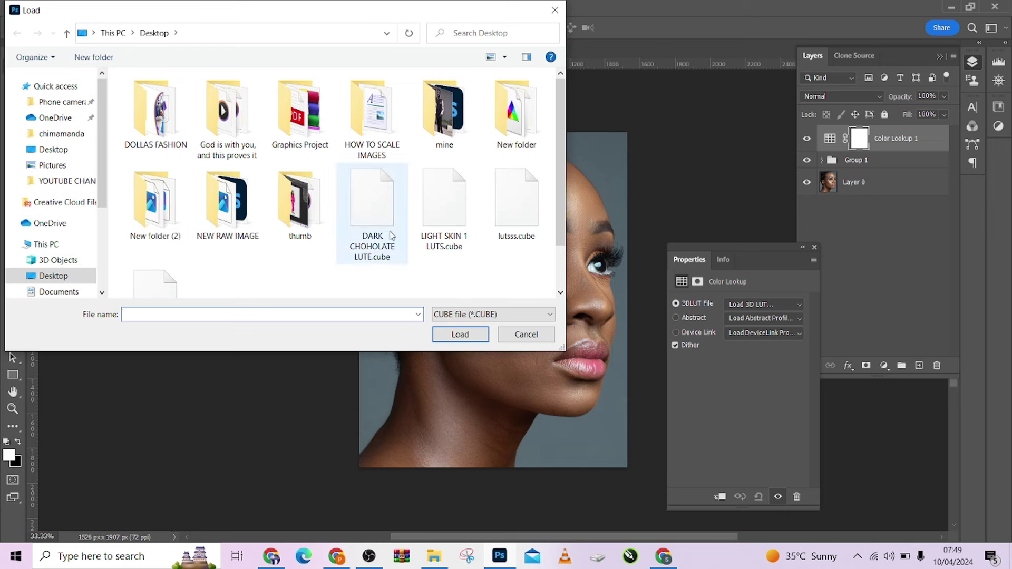
{"action": "left_click", "coordinate": [448, 218]}
{"action": "left_click", "coordinate": [458, 334]}
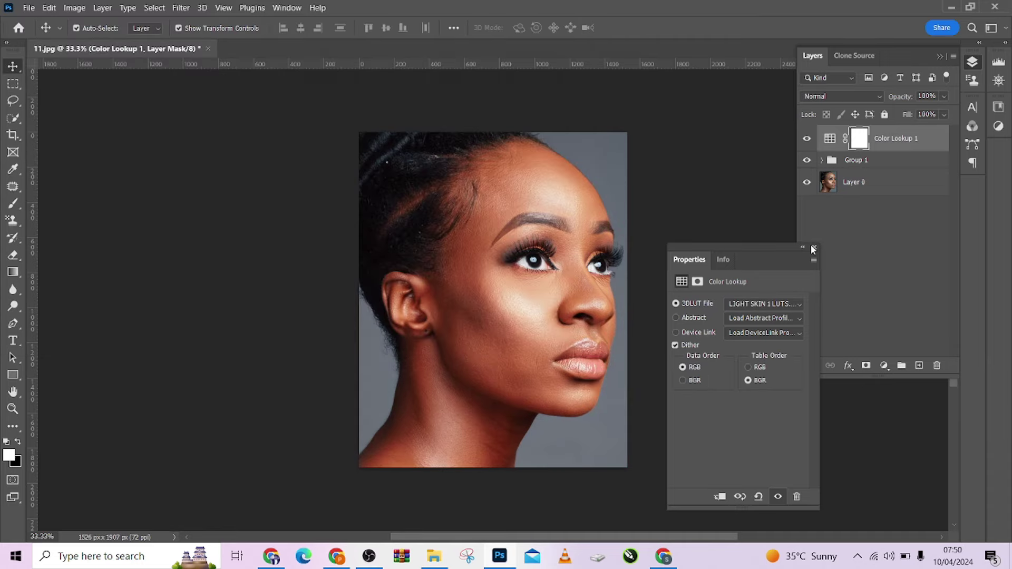
{"action": "left_click", "coordinate": [814, 247]}
Lower the light skin Color Lookup layer's opacity to 53%.
{"action": "left_click", "coordinate": [945, 97]}
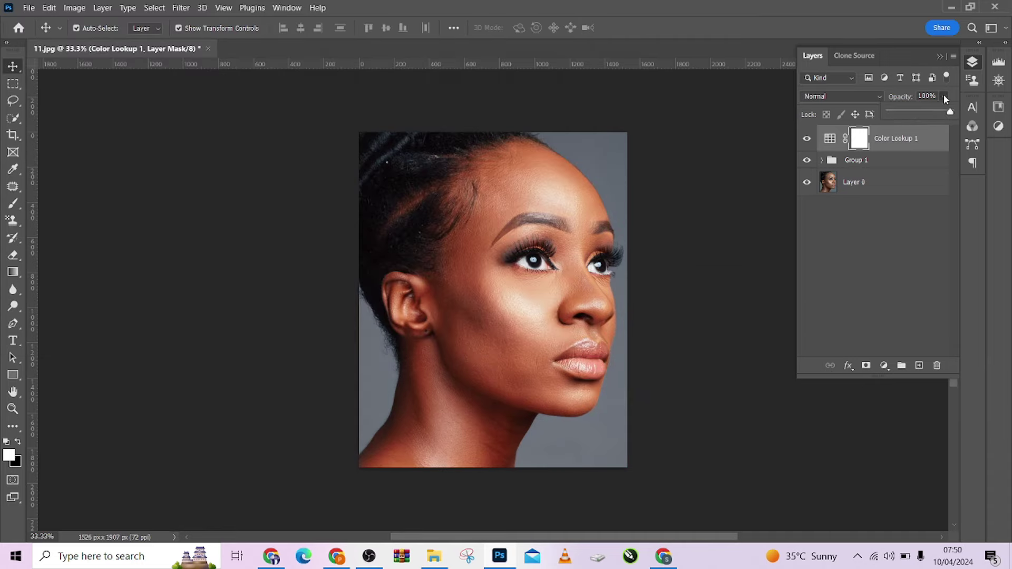
{"action": "left_click_drag", "start_coordinate": [947, 114], "coordinate": [916, 117]}
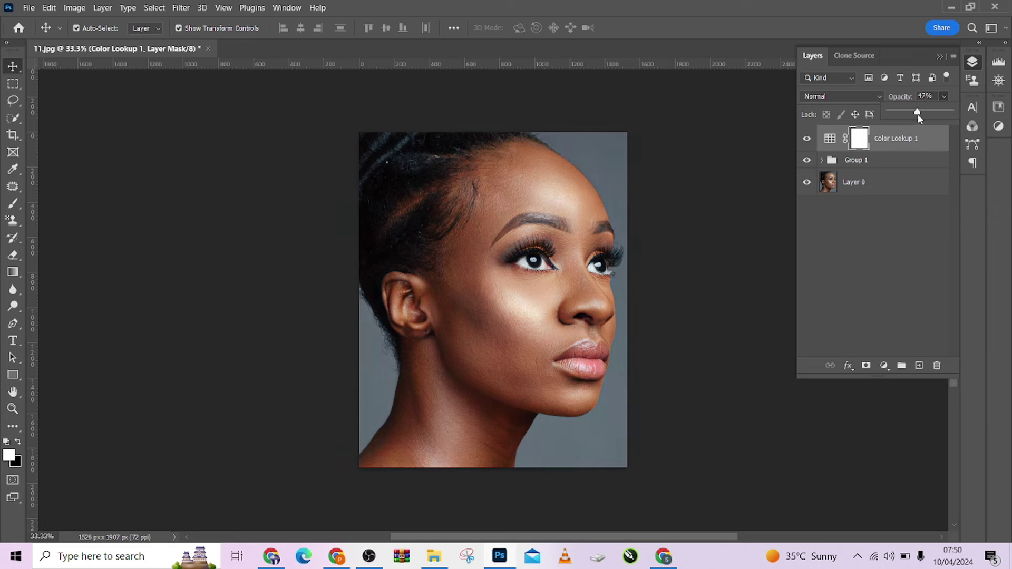
{"action": "left_click_drag", "start_coordinate": [919, 113], "coordinate": [921, 114]}
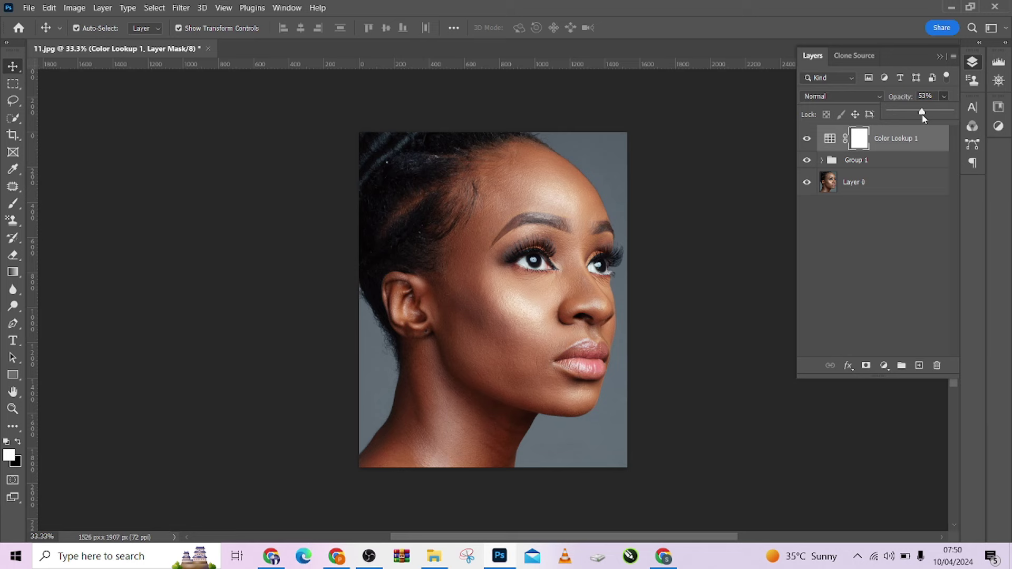
Compare the portrait with and without the light skin color grade by toggling its layer, leaving it hidden.
{"action": "left_click", "coordinate": [805, 143]}
{"action": "left_click", "coordinate": [806, 140]}
{"action": "left_click", "coordinate": [806, 140]}
{"action": "left_click", "coordinate": [806, 140]}
{"action": "left_click", "coordinate": [806, 139]}
Add a second Color Lookup layer directly above Group 1 and load the 3D LUT file DARK CHOHOLATE LUTE.cube.
{"action": "left_click", "coordinate": [884, 161]}
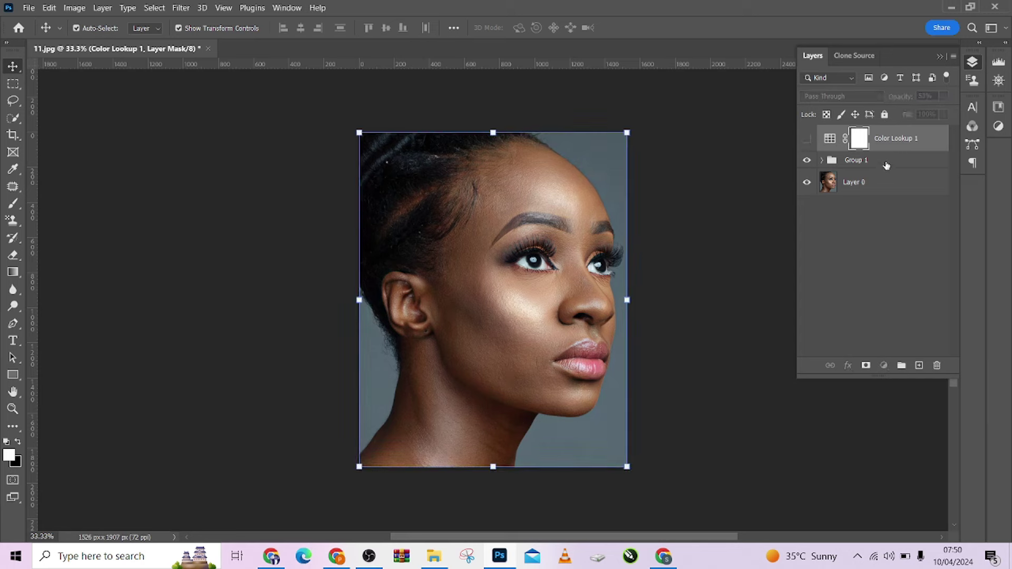
{"action": "left_click", "coordinate": [884, 365]}
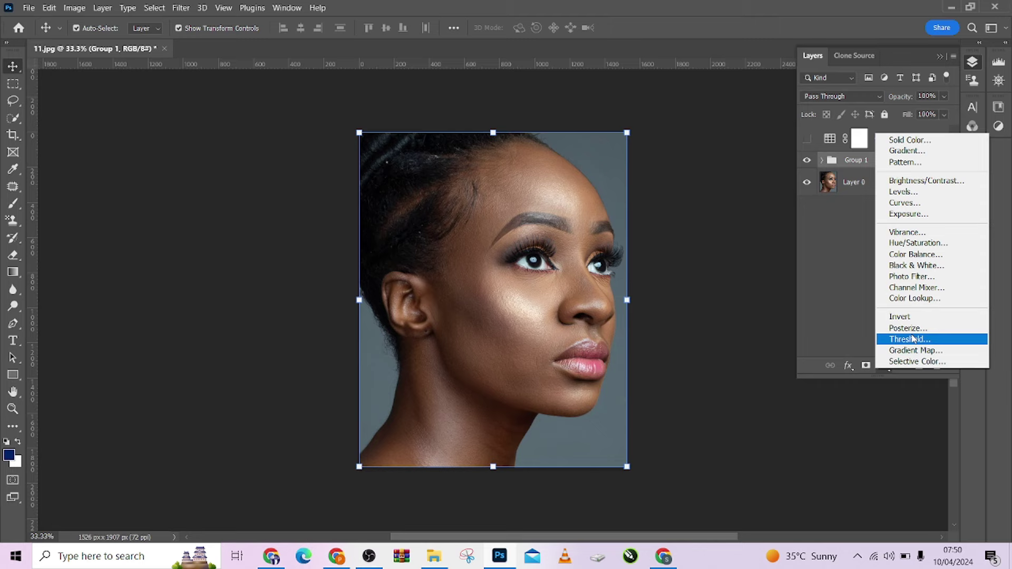
{"action": "left_click", "coordinate": [915, 299]}
{"action": "left_click", "coordinate": [745, 307]}
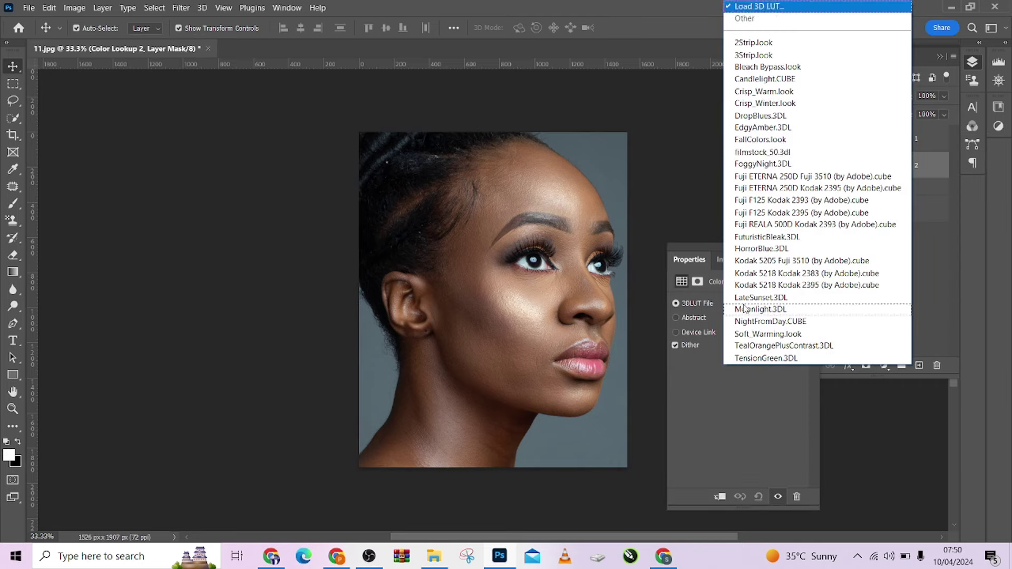
{"action": "left_click", "coordinate": [758, 6]}
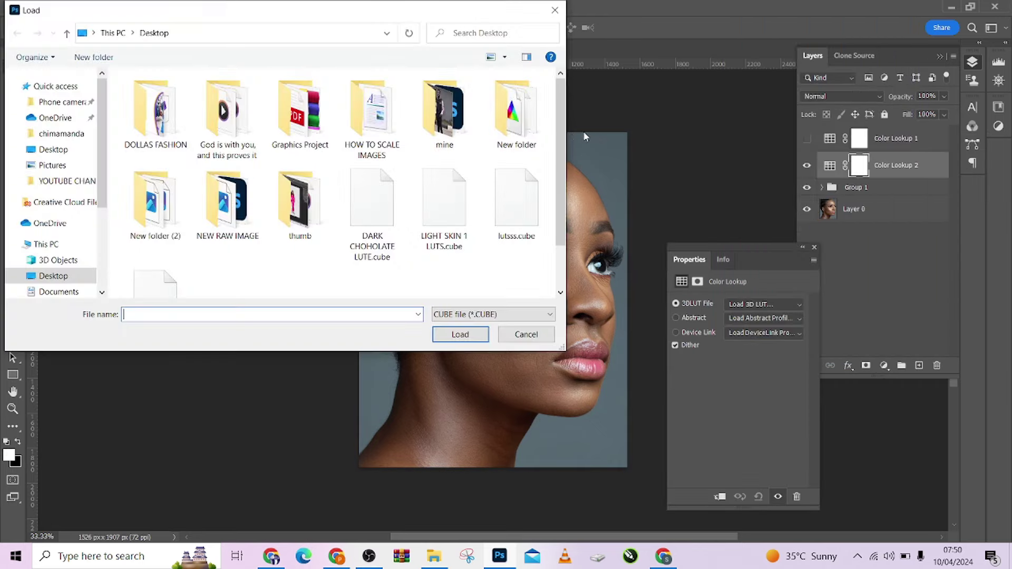
{"action": "left_click", "coordinate": [379, 218]}
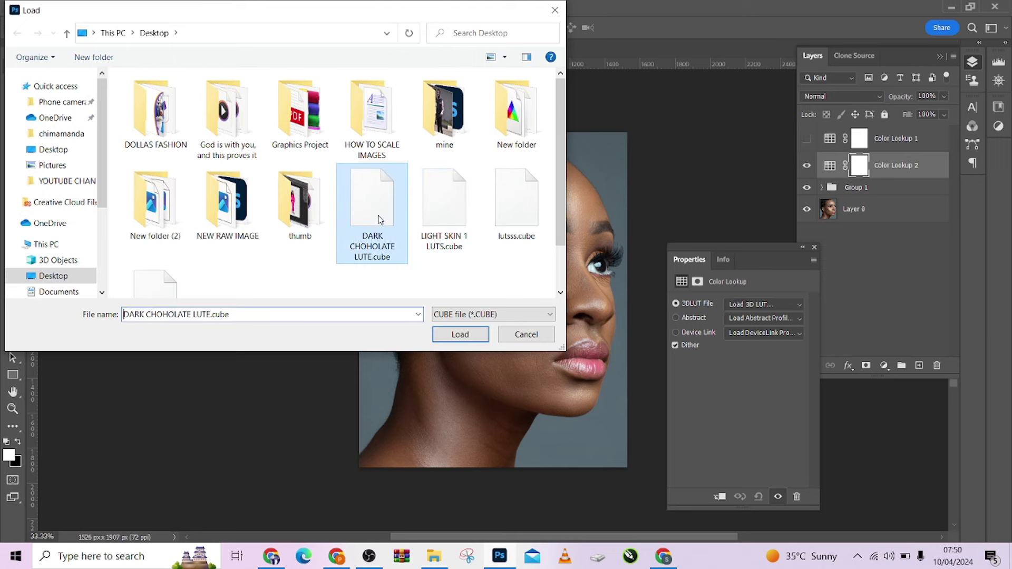
{"action": "left_click", "coordinate": [445, 333]}
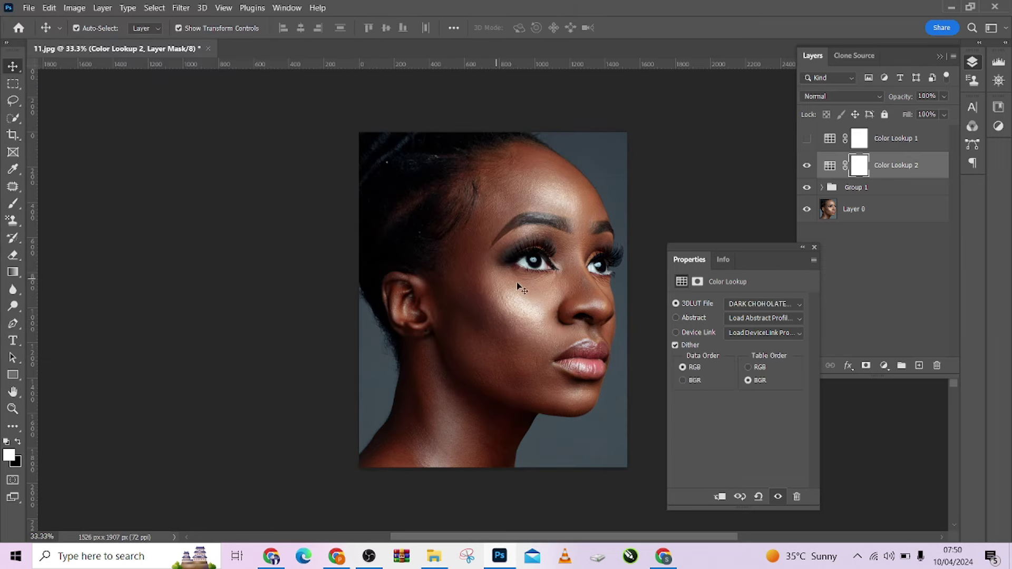
{"action": "left_click", "coordinate": [815, 247]}
Check the dark chocolate grade by toggling its layer, leaving it hidden and the light skin Color Lookup layer visible.
{"action": "left_click", "coordinate": [805, 166]}
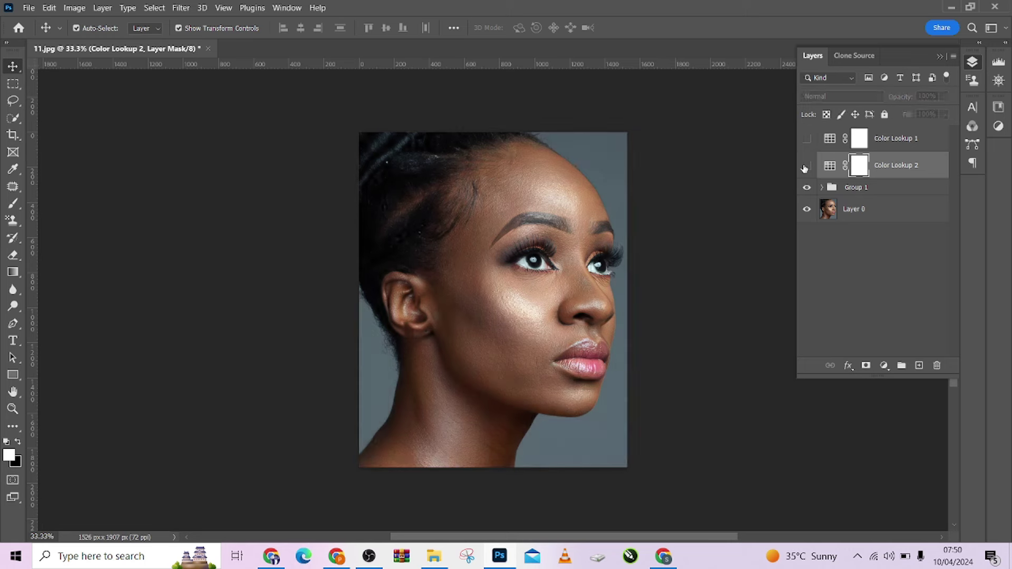
{"action": "left_click", "coordinate": [805, 167]}
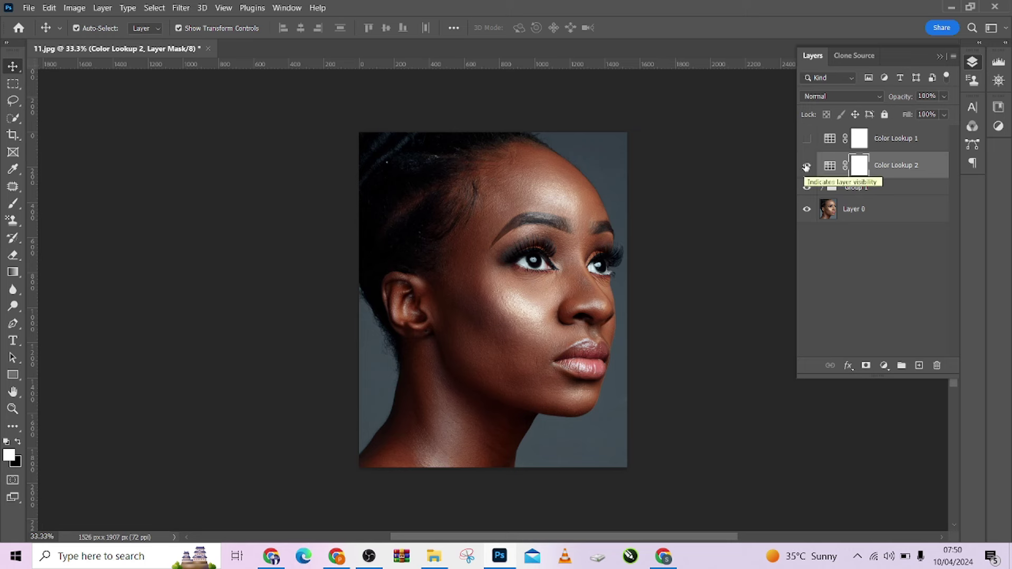
{"action": "left_click", "coordinate": [805, 167]}
{"action": "left_click", "coordinate": [807, 139]}
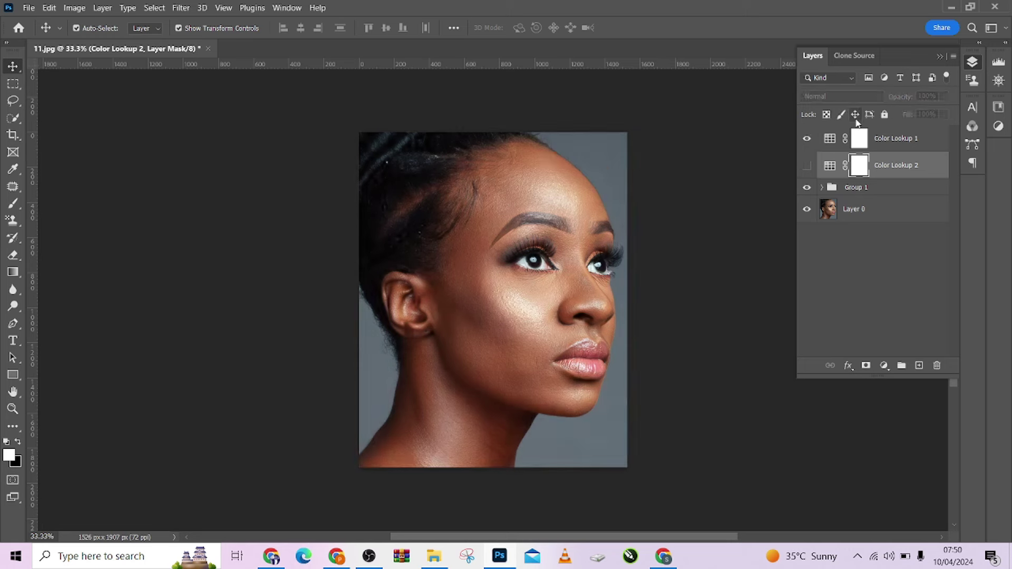
Slightly lower the light skin Color Lookup layer's opacity and compare the grade with the original layer shown alone.
{"action": "left_click", "coordinate": [924, 141]}
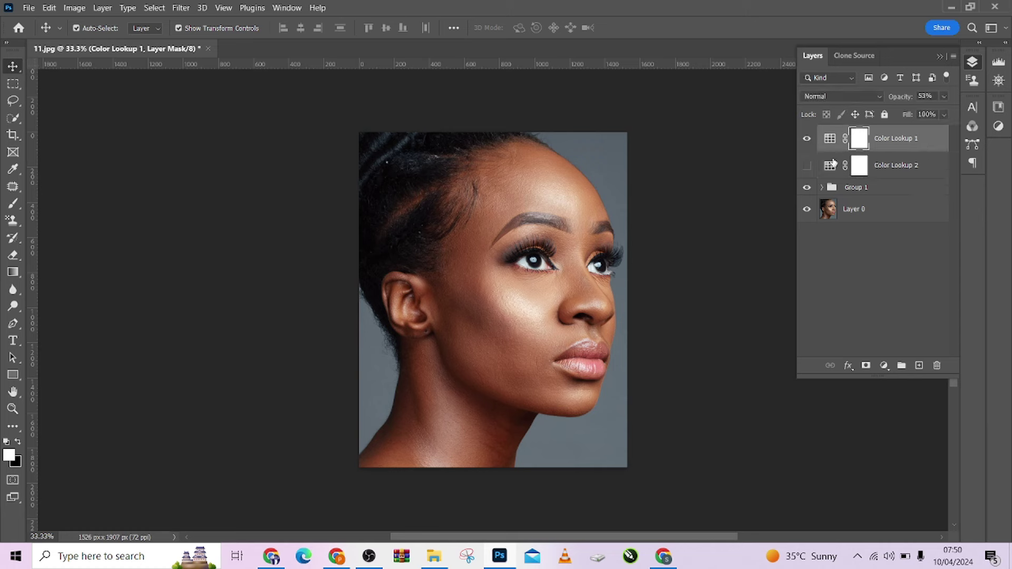
{"action": "left_click", "coordinate": [944, 96]}
{"action": "left_click_drag", "start_coordinate": [922, 113], "coordinate": [918, 114]}
{"action": "left_click", "coordinate": [807, 209], "text": "alt"}
{"action": "left_click", "coordinate": [807, 210], "text": "alt"}
{"action": "left_click", "coordinate": [807, 209], "text": "alt"}
{"action": "left_click", "coordinate": [807, 210], "text": "alt"}
Reduce the light skin Color Lookup layer's opacity to 25% and compare the finished portrait with the original layer shown alone.
{"action": "left_click", "coordinate": [944, 96]}
{"action": "left_click_drag", "start_coordinate": [914, 114], "coordinate": [905, 115]}
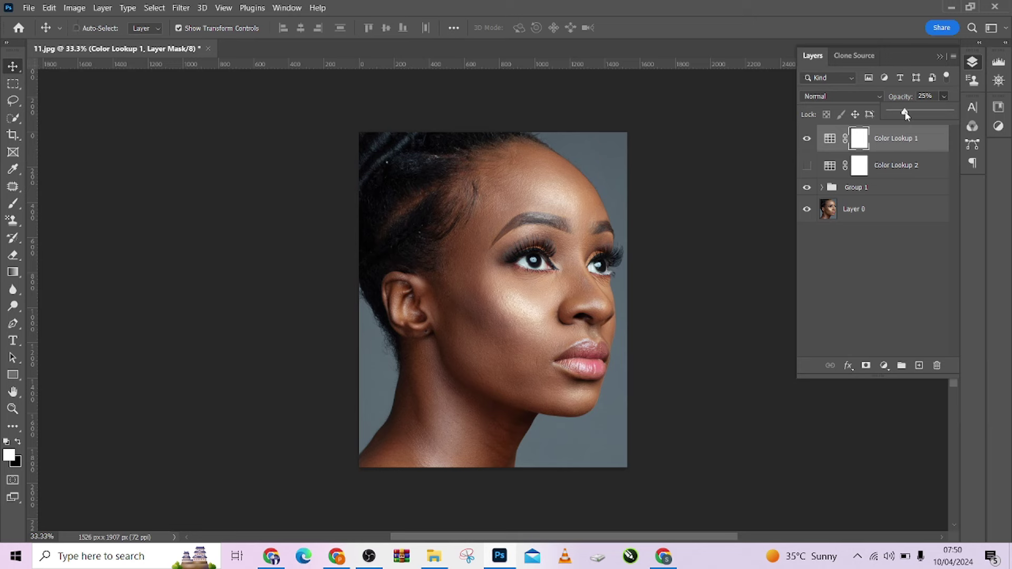
{"action": "key", "text": "ctrl+minus"}
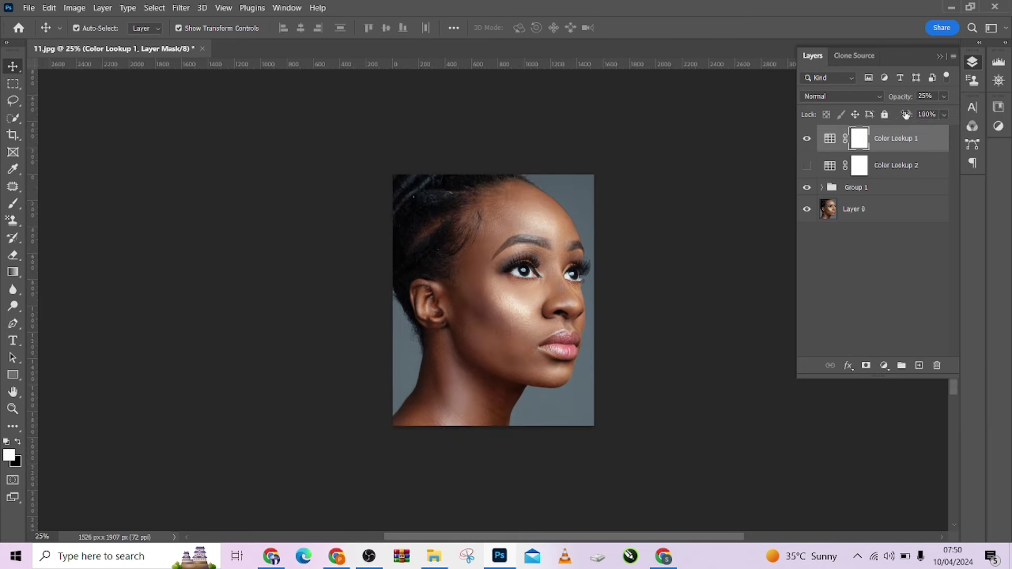
{"action": "left_click", "coordinate": [806, 210], "text": "alt"}
{"action": "left_click", "coordinate": [807, 209], "text": "alt"}
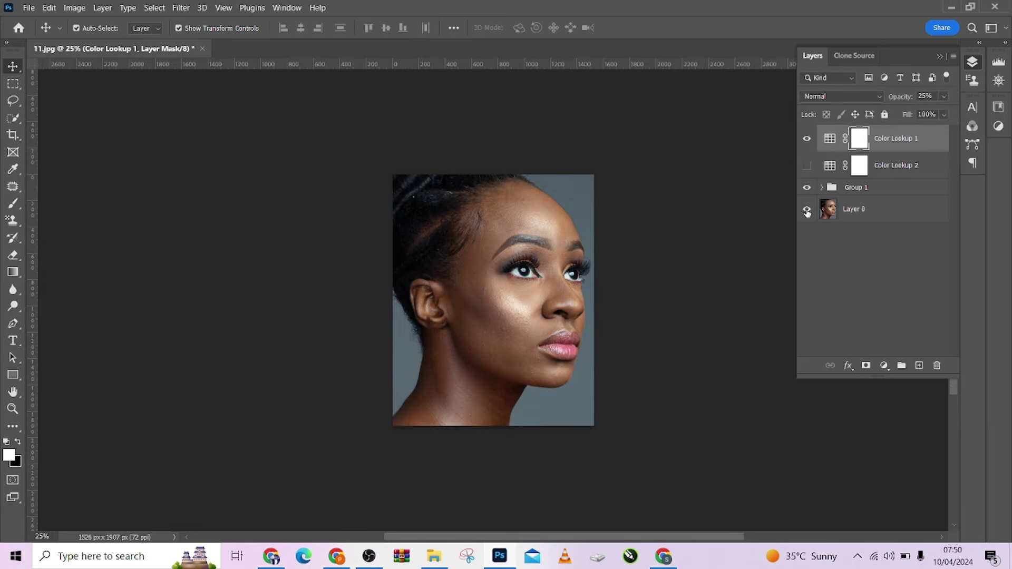
{"action": "left_click", "coordinate": [806, 210], "text": "alt"}
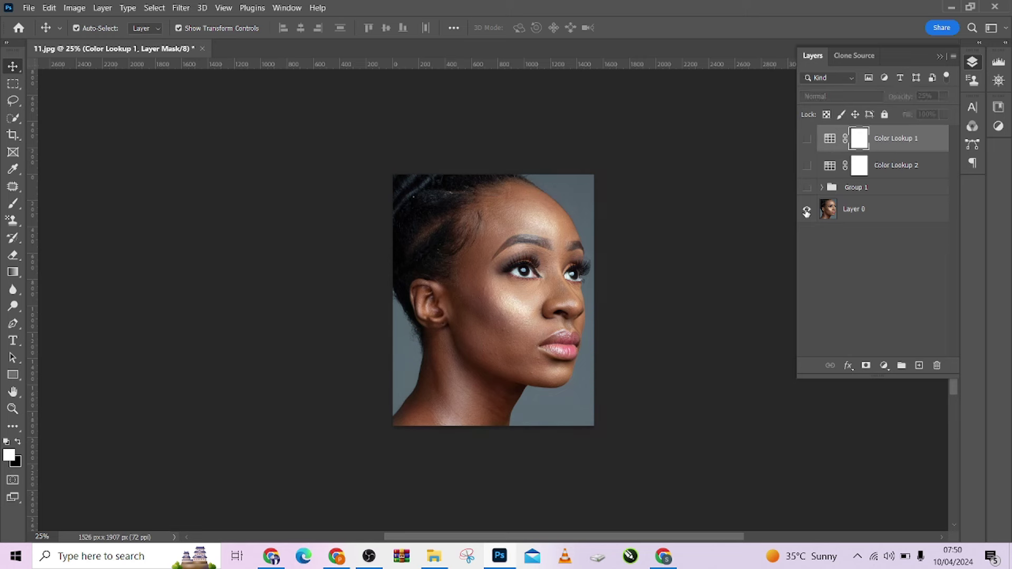
{"action": "left_click", "coordinate": [807, 210], "text": "alt"}
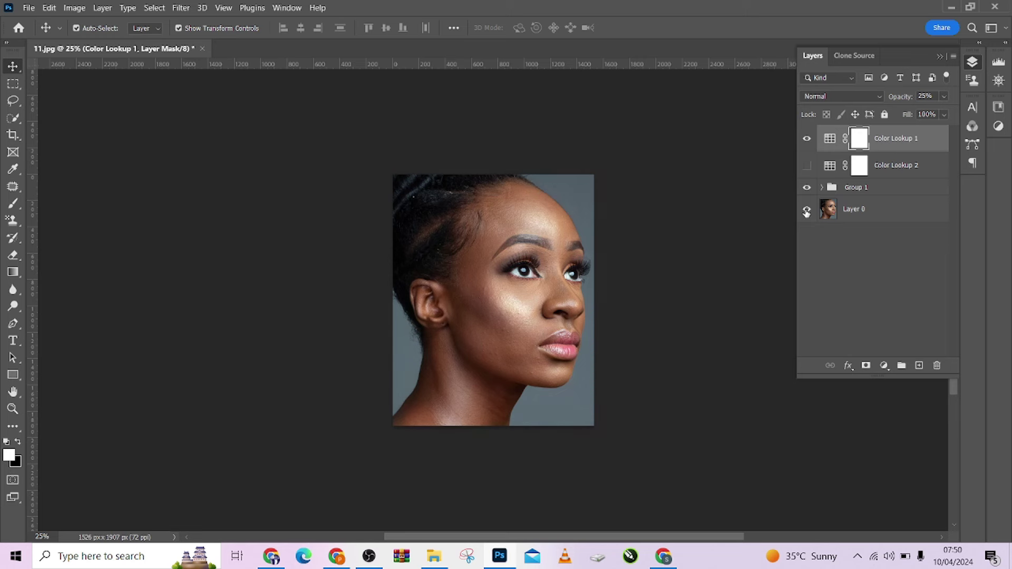